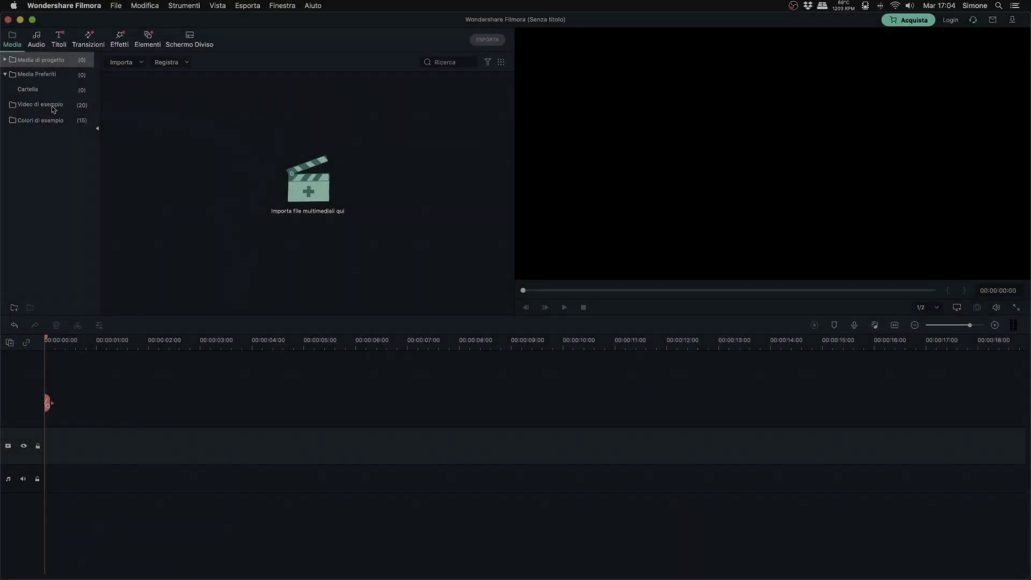
Step: Add the sample video Viaggio 03 to the start of the timeline's video track
left_click(50, 106)
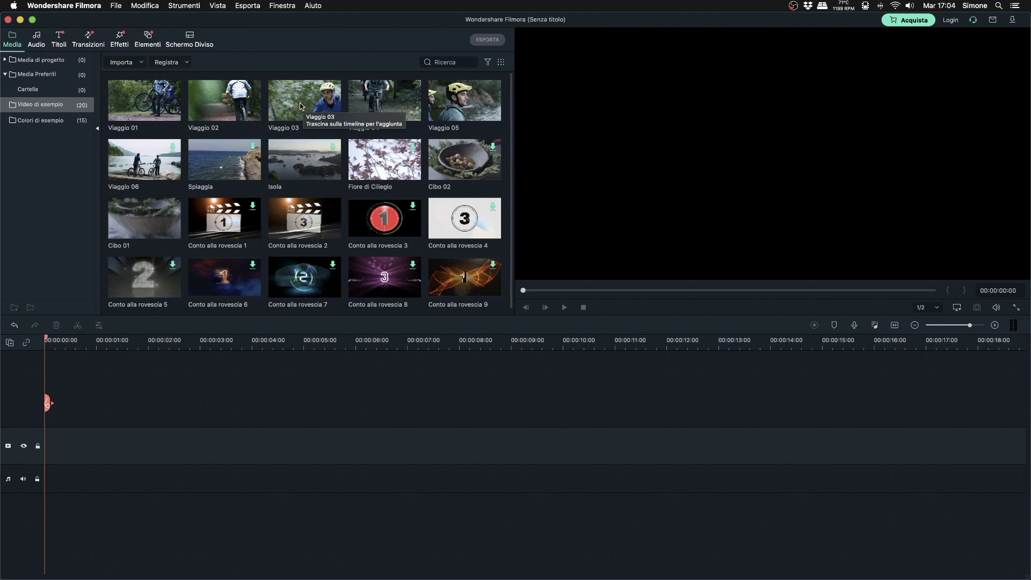
left_click(316, 106)
left_click_drag(317, 106, 56, 452)
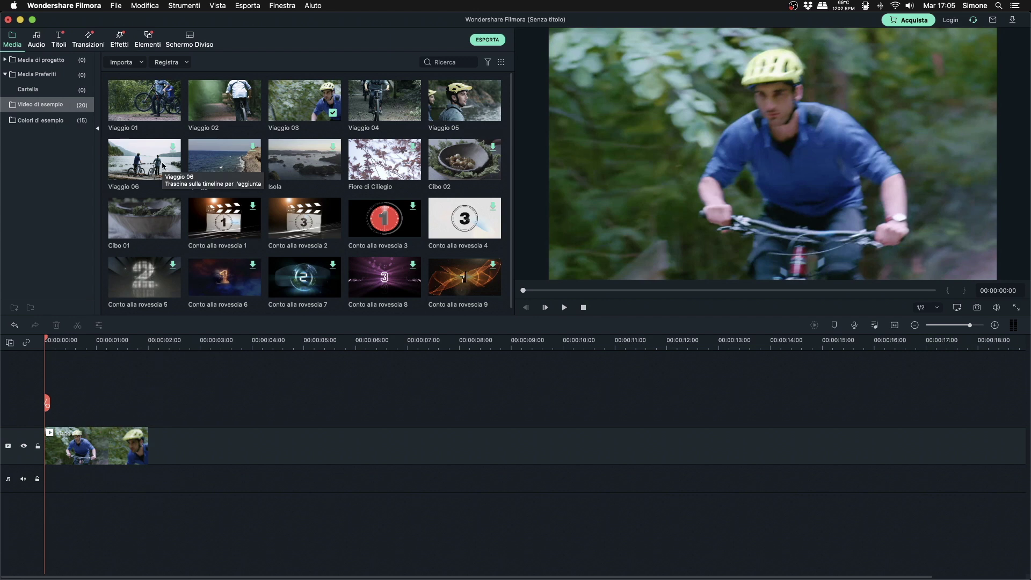
Step: Open the Viaggio 03 clip's properties, look through its video settings, and bring up its custom animation settings
double_click(91, 442)
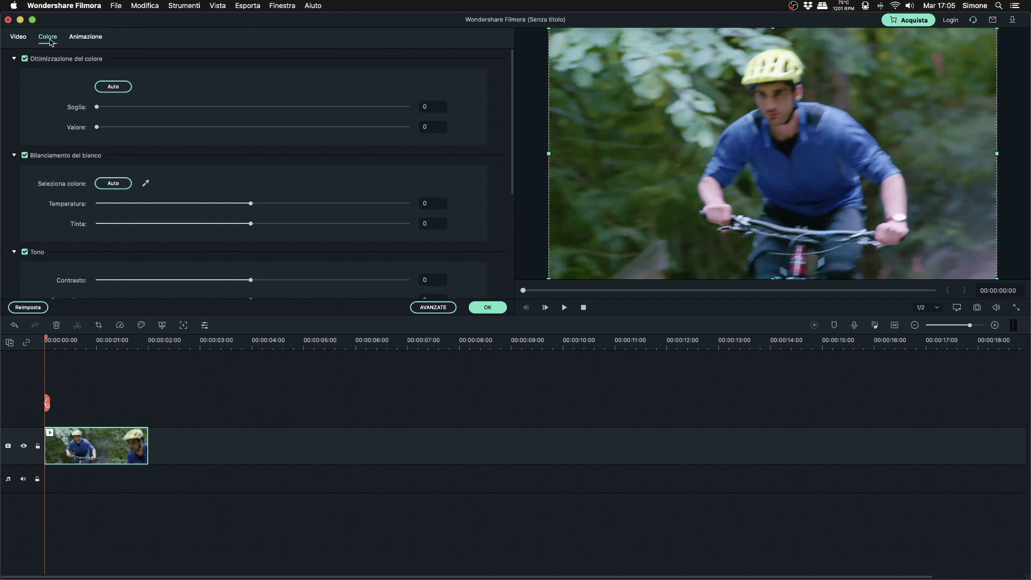
left_click(26, 40)
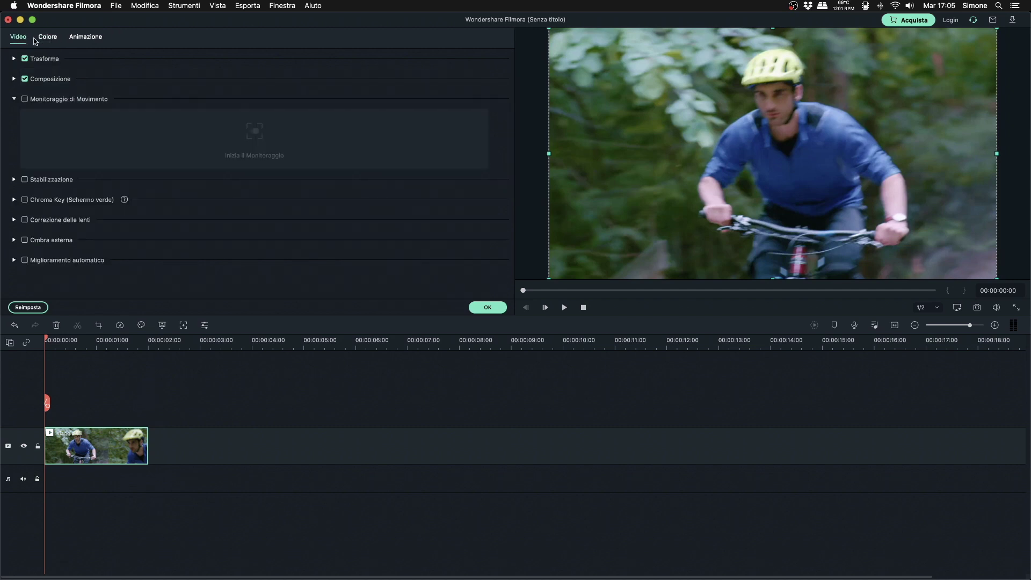
left_click(61, 79)
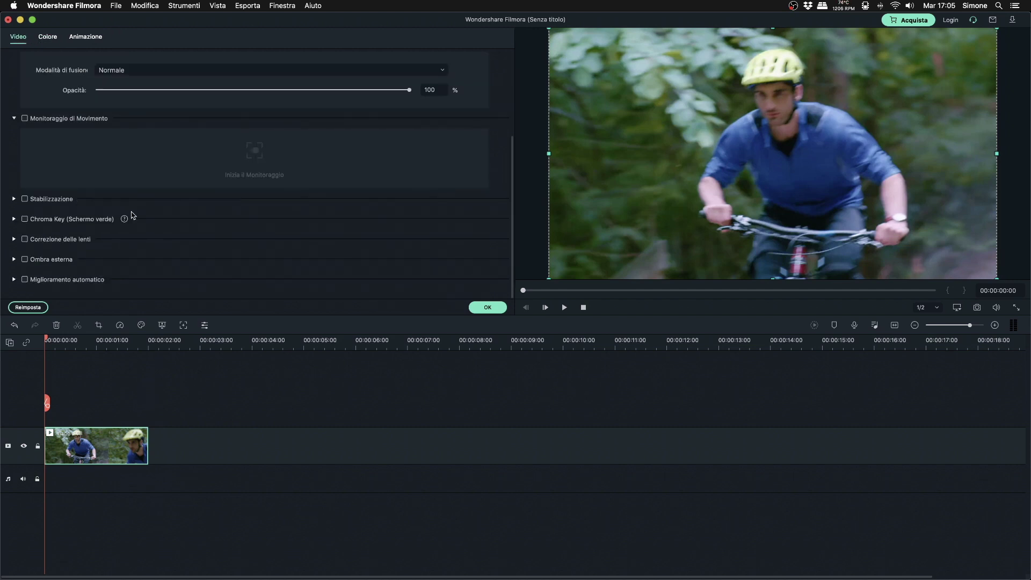
left_click(84, 39)
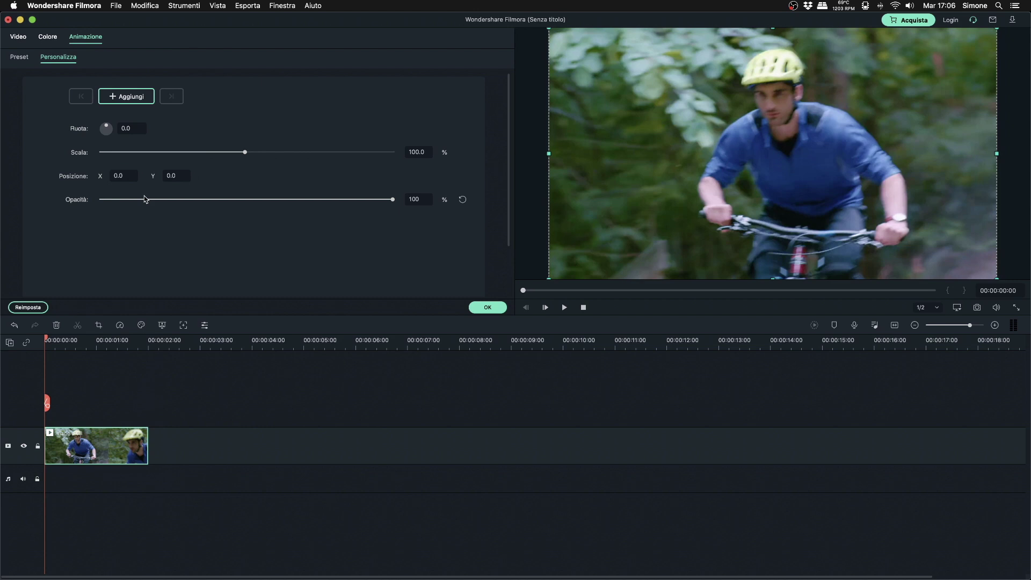
Step: Add an animation keyframe to the clip at 00:00:01:12
left_click(124, 344)
scroll(77, 343, "up", 3)
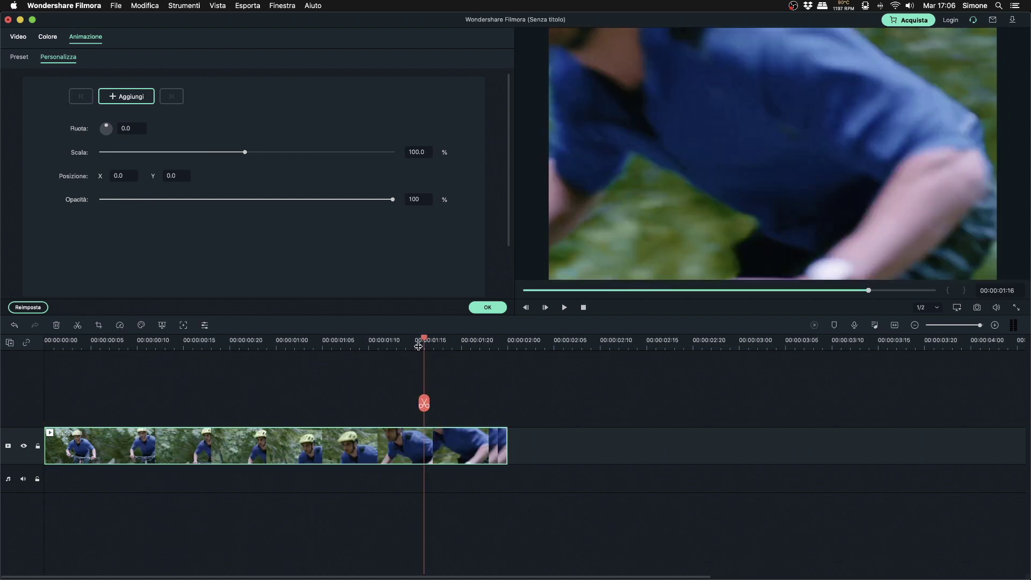
scroll(429, 365, "up", 1)
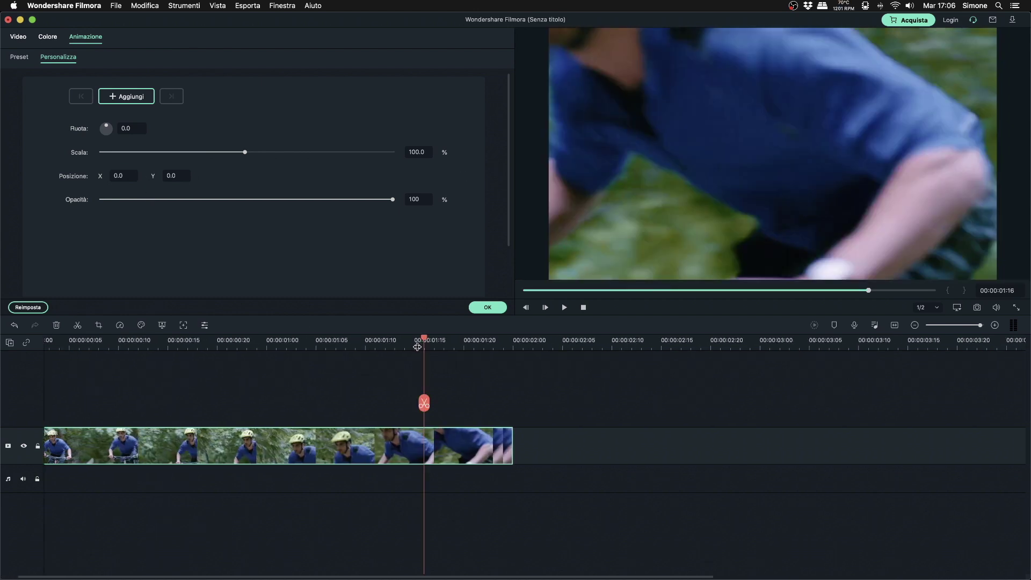
left_click_drag(424, 403, 392, 400)
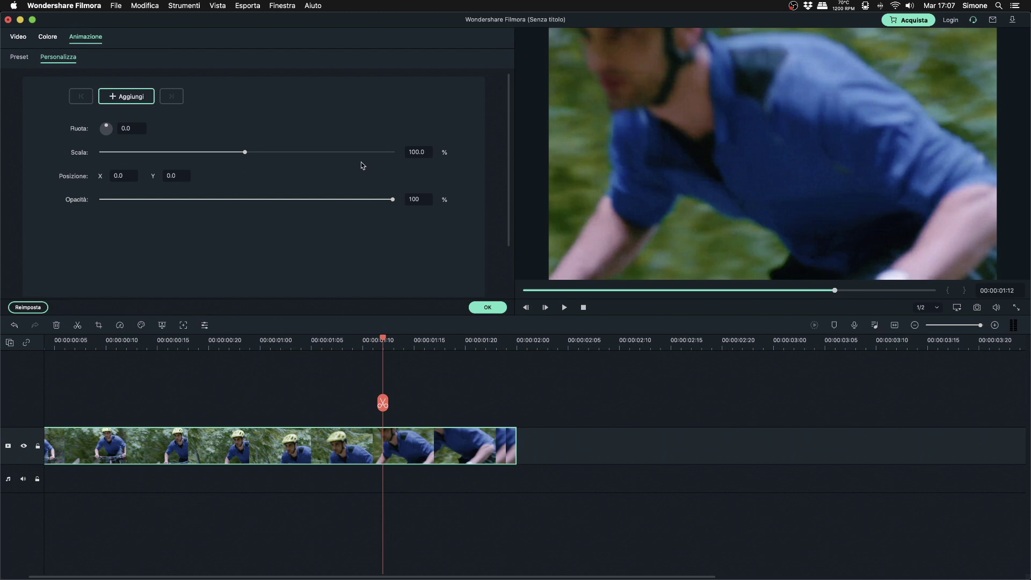
left_click(120, 96)
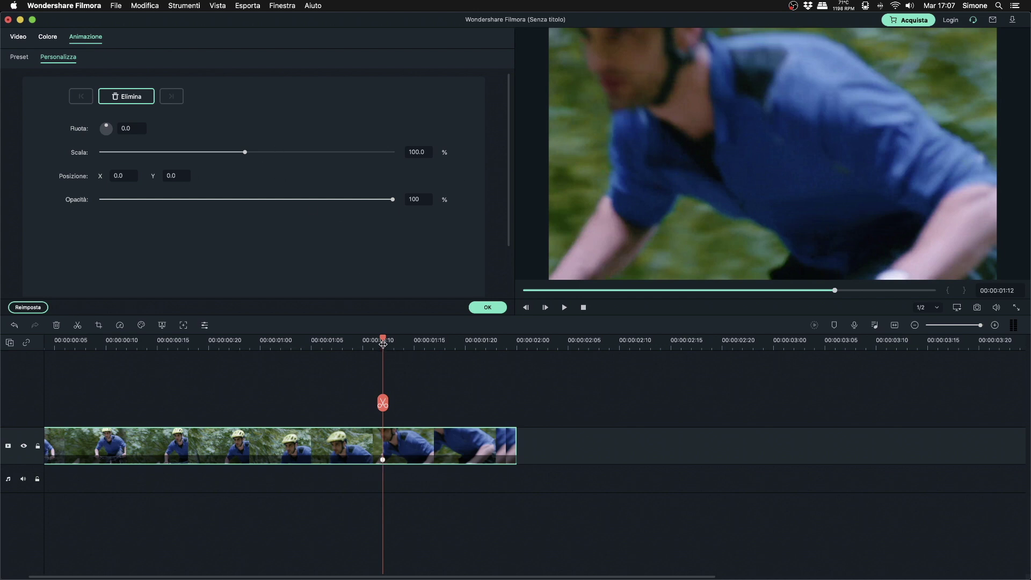
Step: Add a second animation keyframe at the clip's end, 00:00:02:00, and try stepping between the keyframes
left_click_drag(384, 402, 524, 406)
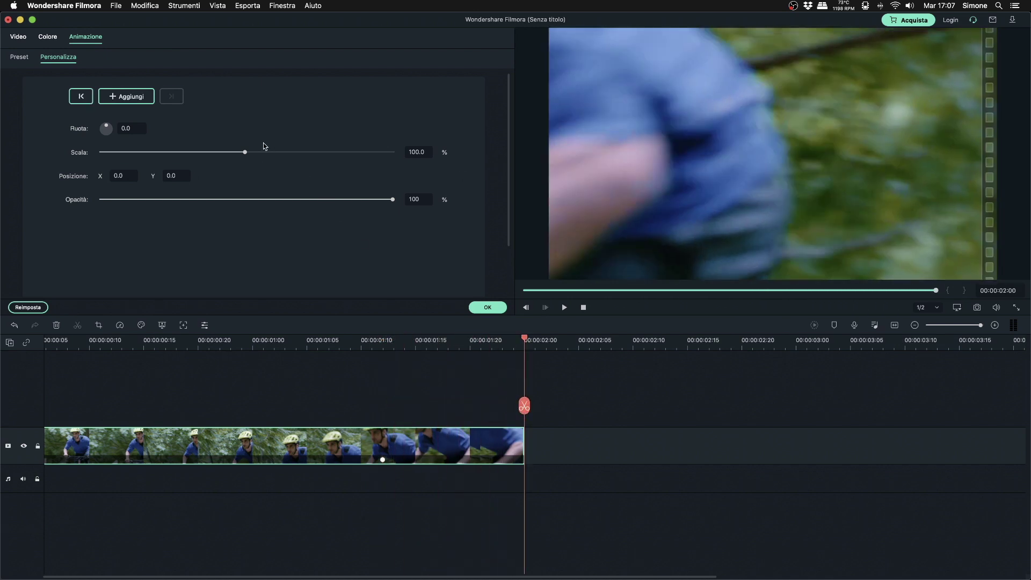
left_click(138, 102)
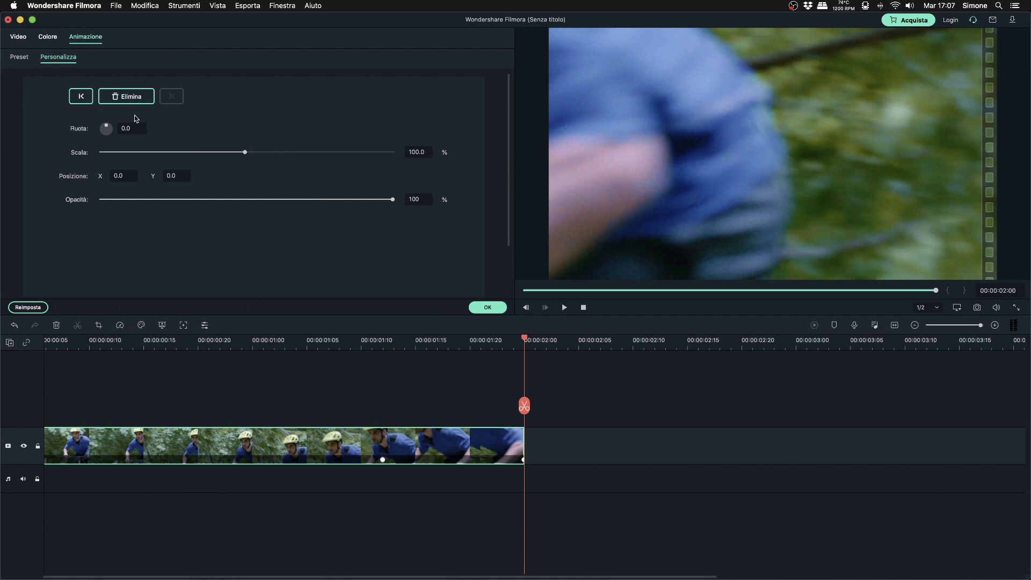
left_click(86, 100)
left_click(84, 98)
left_click(176, 98)
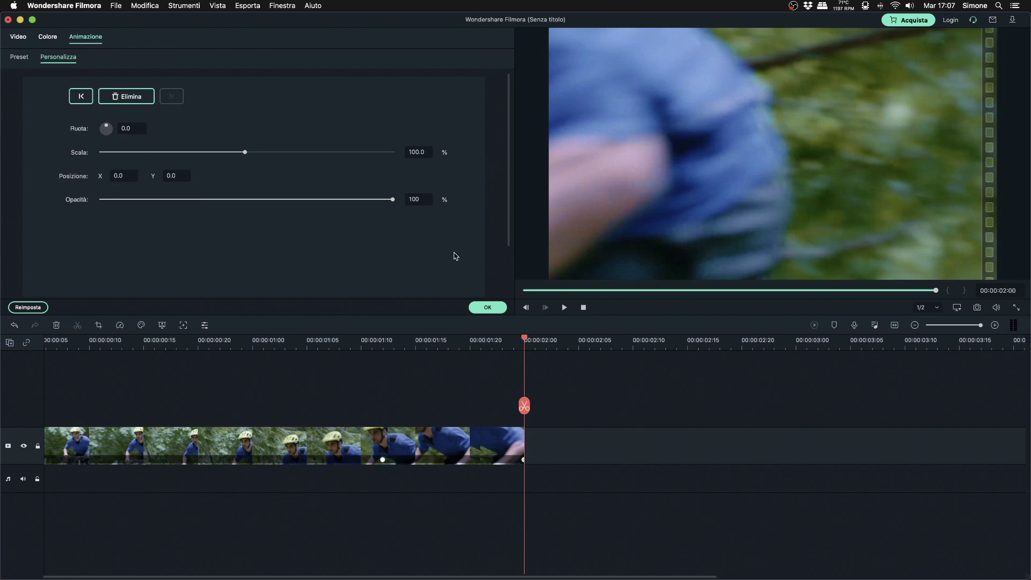
Step: Set the end keyframe's scale to about 300% and preview the zoom
left_click_drag(244, 152, 343, 153)
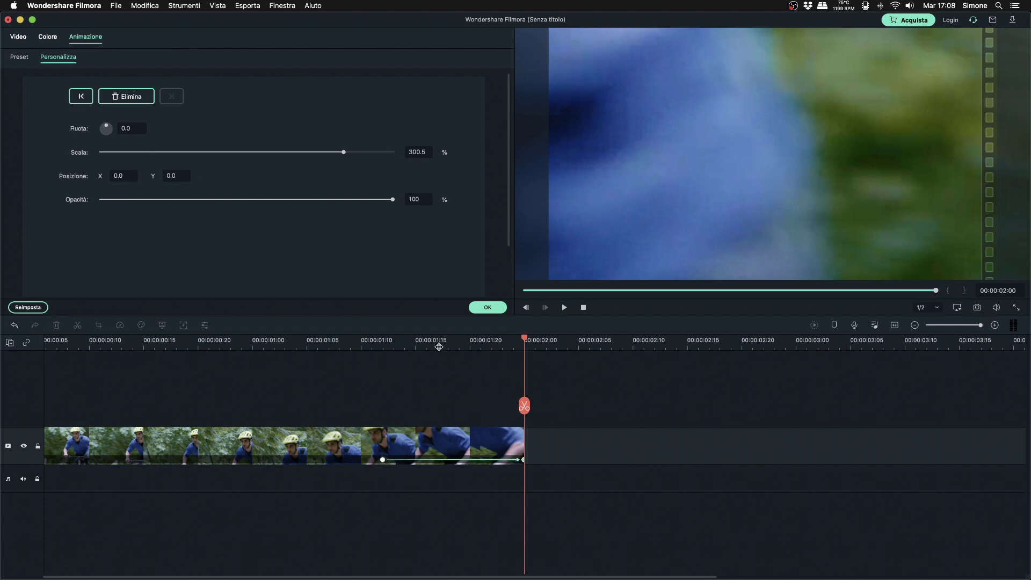
left_click_drag(524, 405, 165, 393)
key("space")
Step: Set the end keyframe's scale to 400% and its opacity to 0%, and preview the animation
left_click_drag(344, 152, 402, 157)
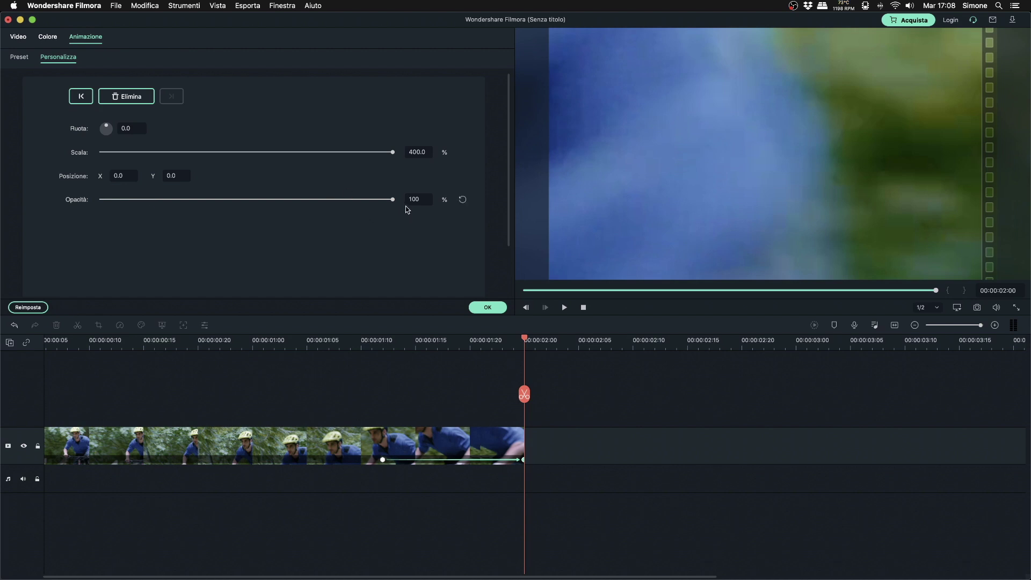
left_click_drag(392, 200, 81, 209)
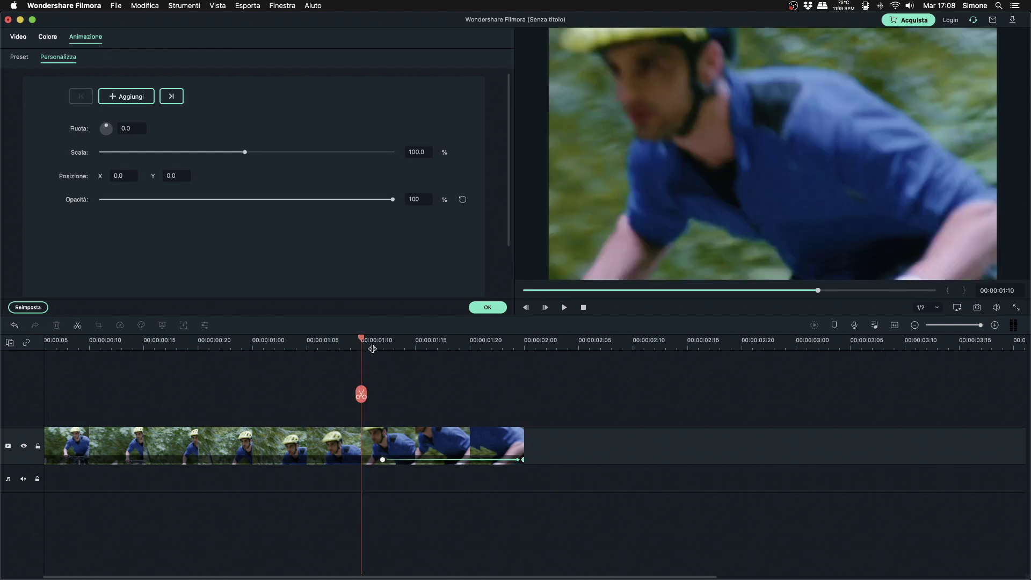
key("space")
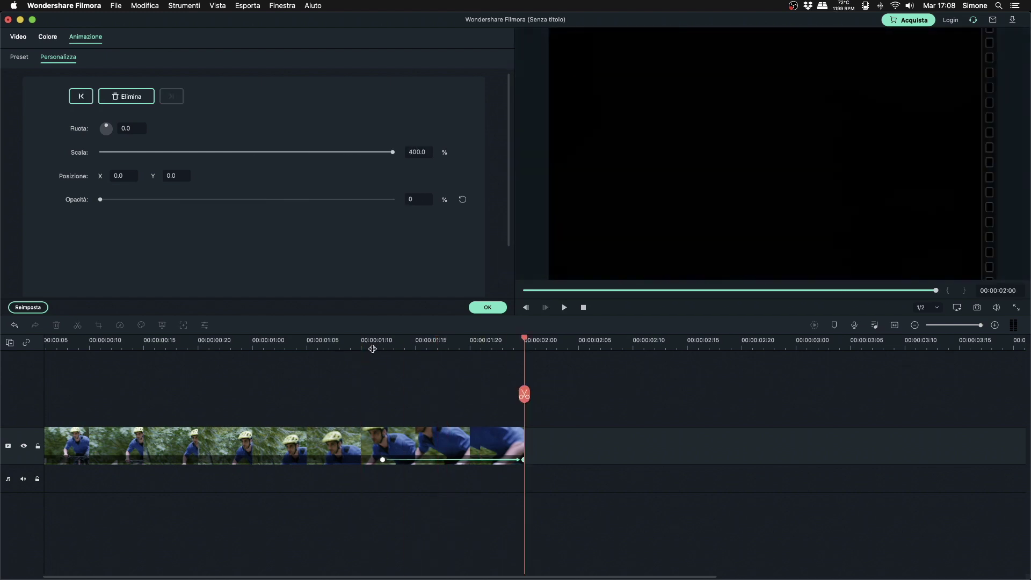
scroll(429, 387, "down", 2)
left_click_drag(501, 395, 227, 398)
key("space")
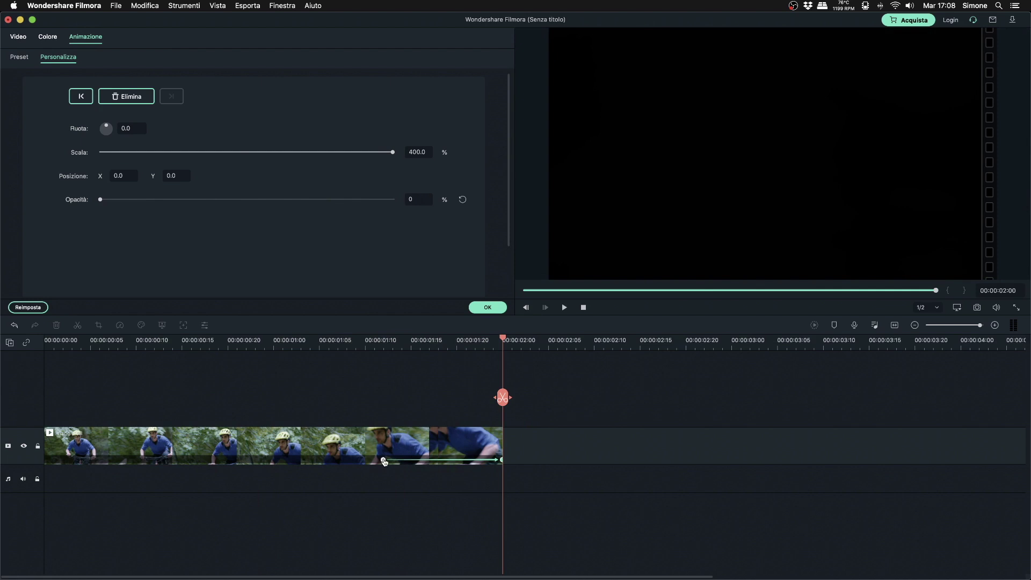
Step: Move the first keyframe earlier to 00:00:00:12 and preview the longer animation
left_click(385, 462)
left_click_drag(385, 462, 154, 462)
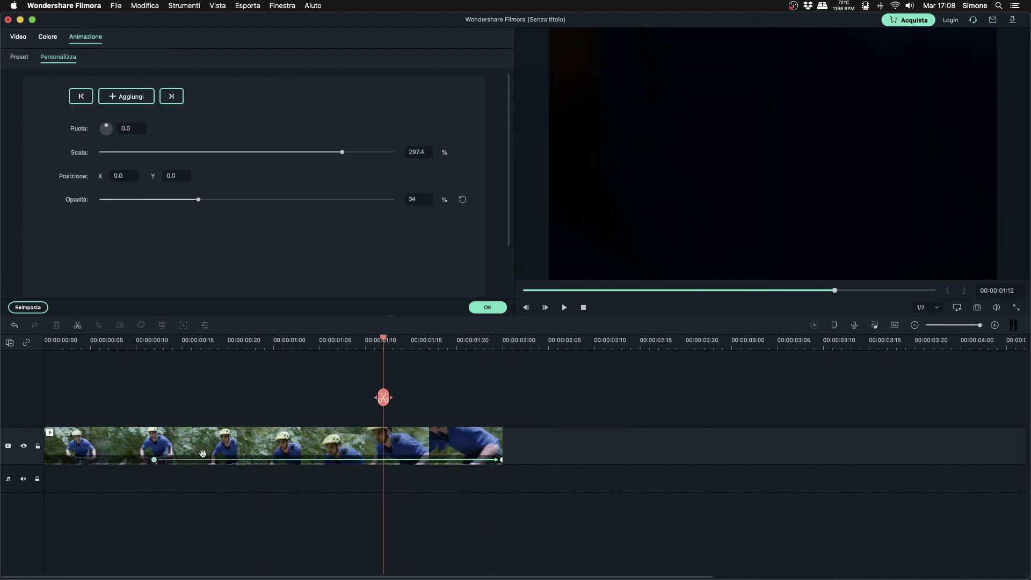
left_click_drag(382, 398, 136, 394)
key("space")
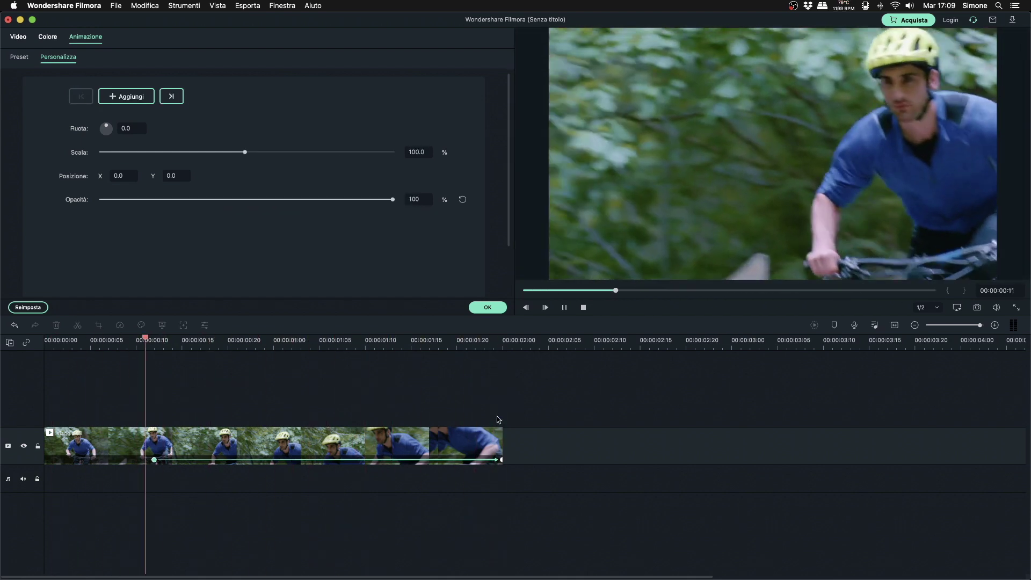
key("space")
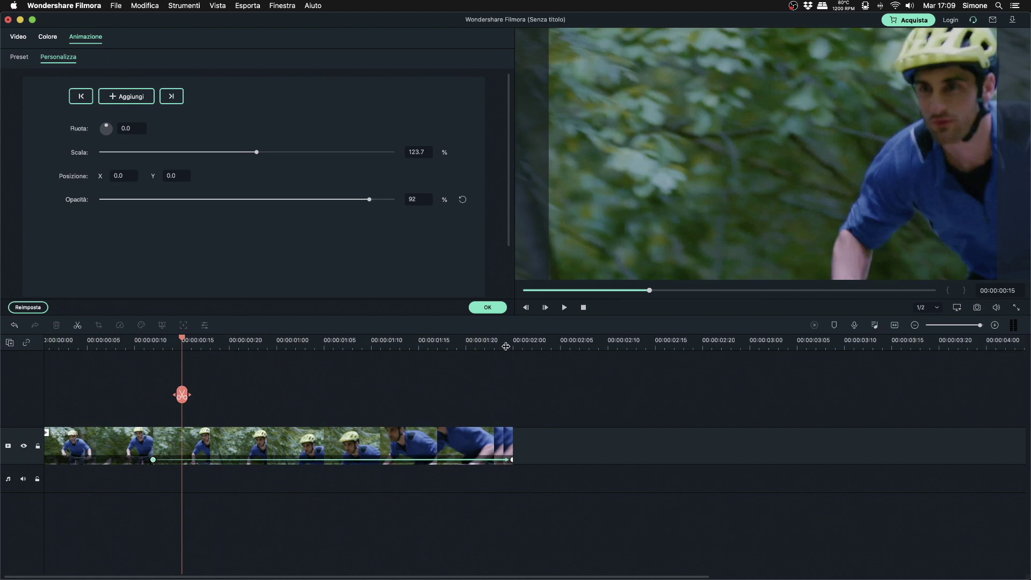
Step: Set the end keyframe's opacity to 100% and play the clip
left_click_drag(188, 398, 519, 426)
left_click_drag(101, 200, 437, 216)
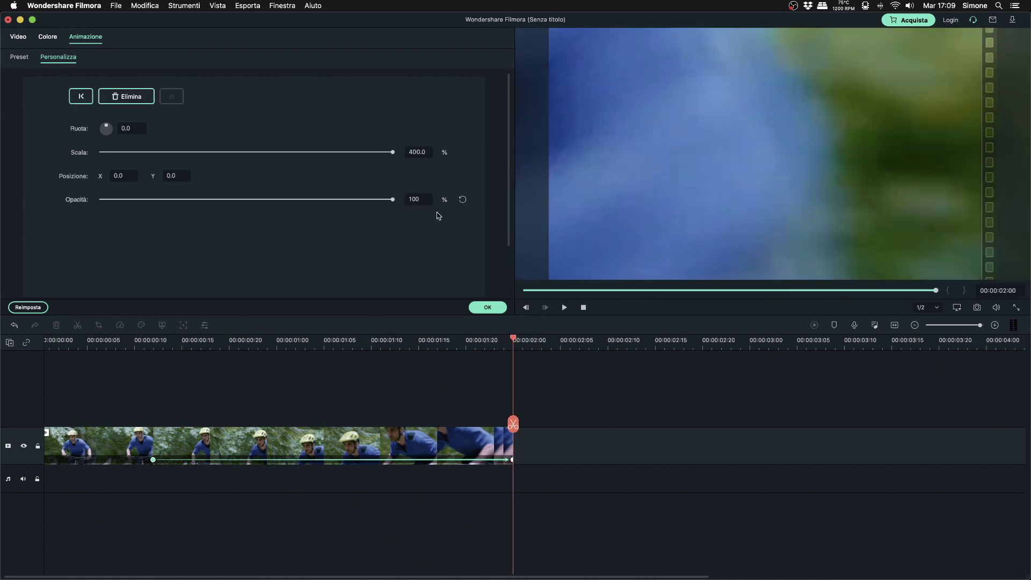
left_click(65, 391)
key("space")
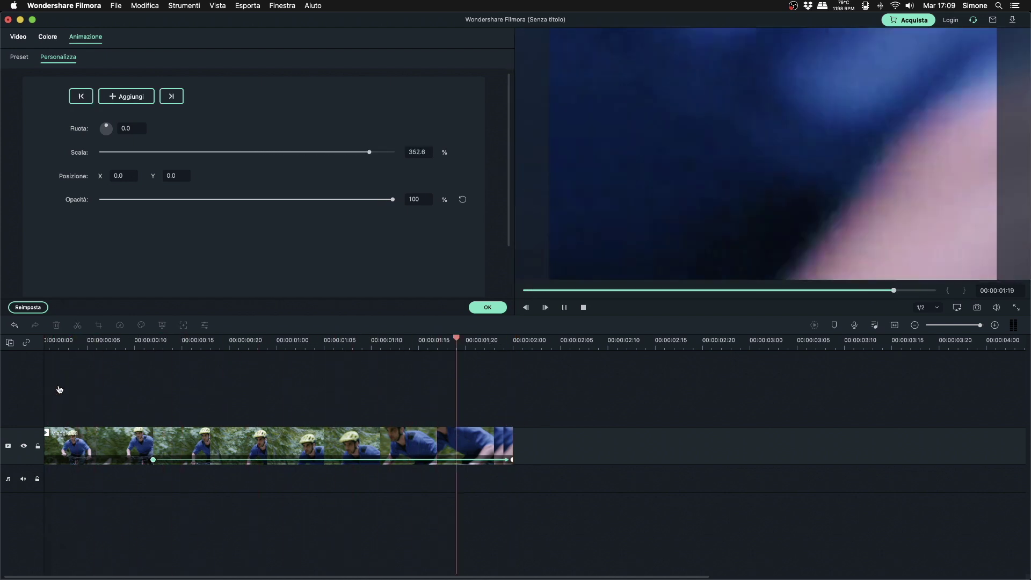
Step: Set the rotation of the keyframe at the clip's end to 260.8 degrees and preview the animation
left_click_drag(515, 396, 156, 395)
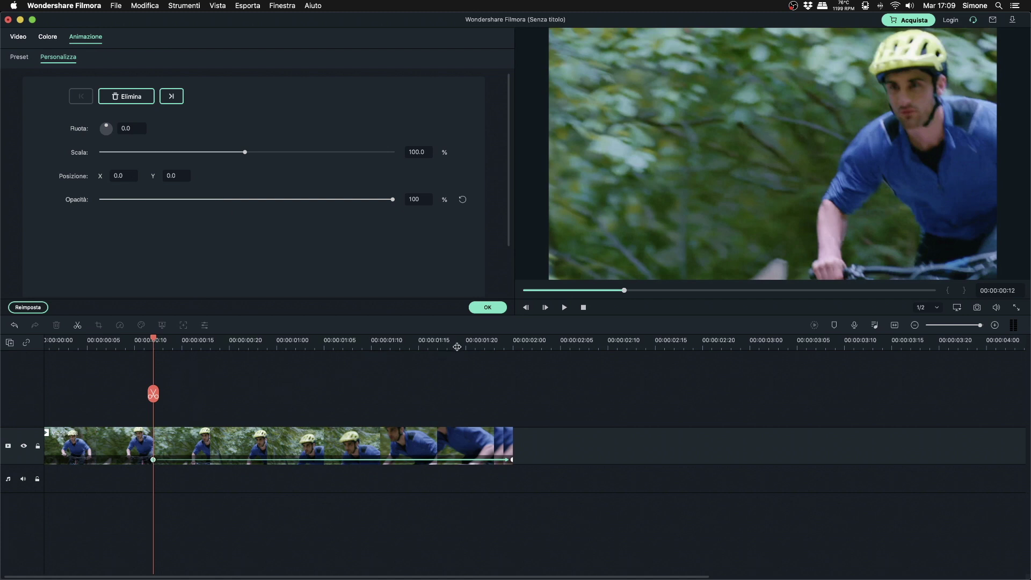
scroll(473, 346, "up", 2)
left_click(548, 345)
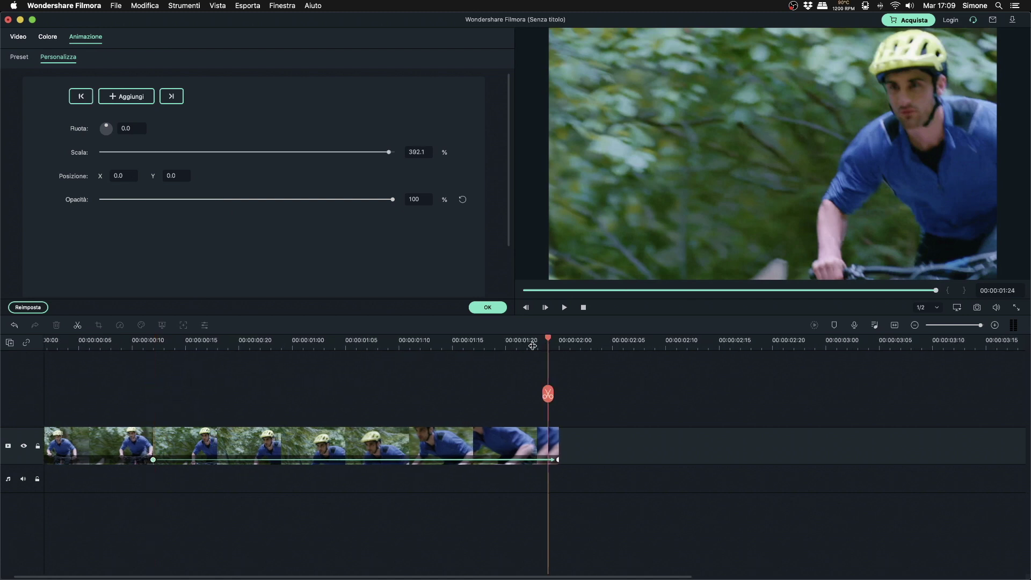
left_click(173, 99)
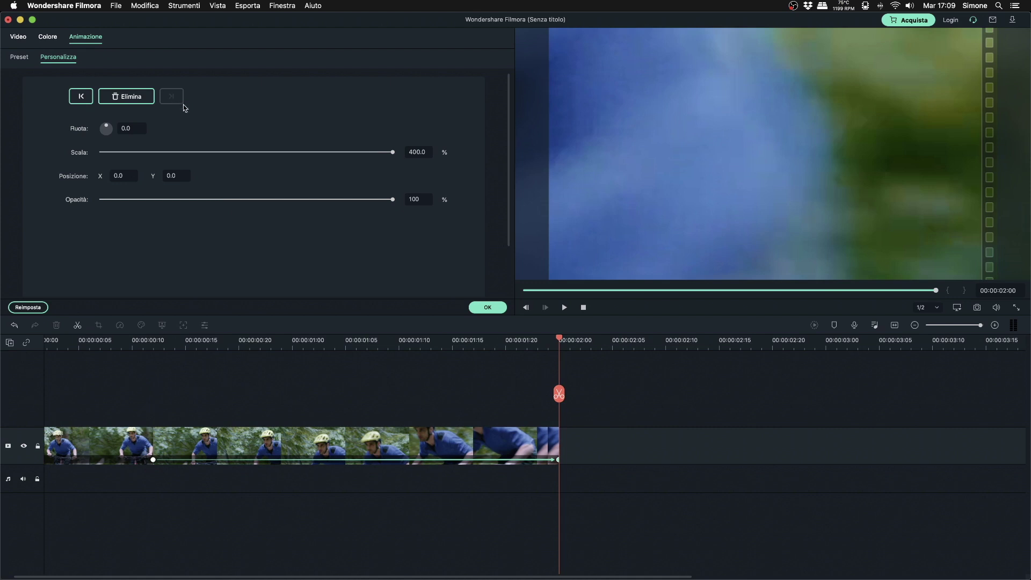
left_click(107, 129)
left_click_drag(107, 128, 58, 136)
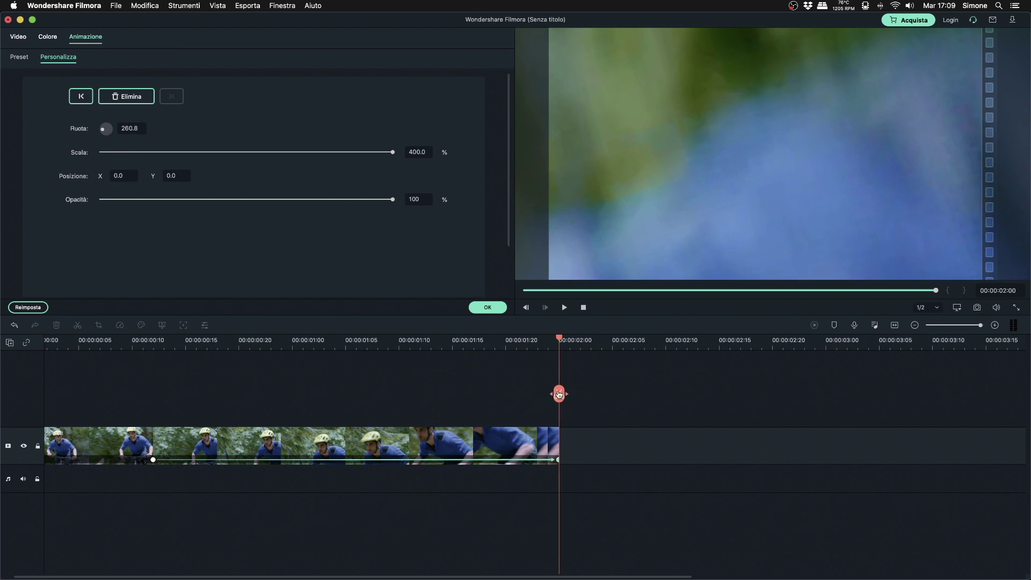
key("space")
scroll(365, 346, "down", 2)
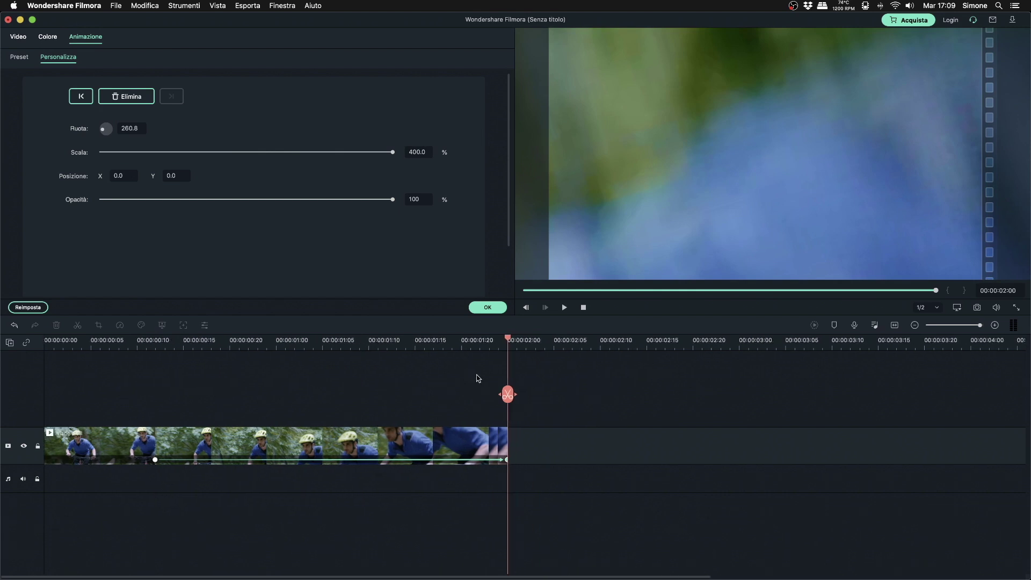
Step: Add a middle keyframe at 00:00:01:05 and set its scale to 14.5%
left_click_drag(509, 395, 328, 404)
left_click(131, 97)
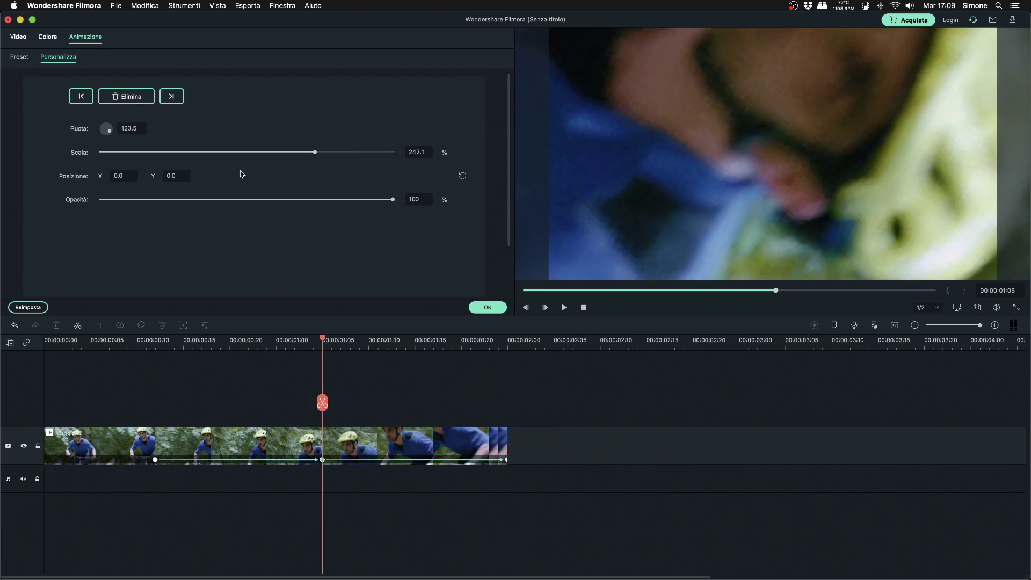
left_click_drag(315, 155, 120, 159)
Step: Preview the rotating and shrinking animation from just before the first keyframe
scroll(110, 345, "down", 3)
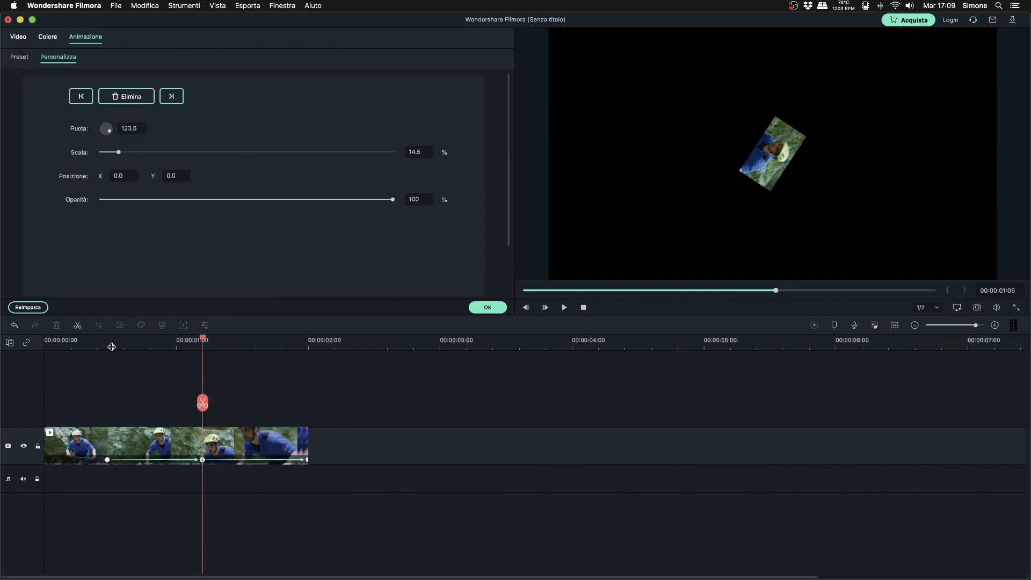
scroll(136, 350, "up", 3)
left_click_drag(198, 403, 34, 392)
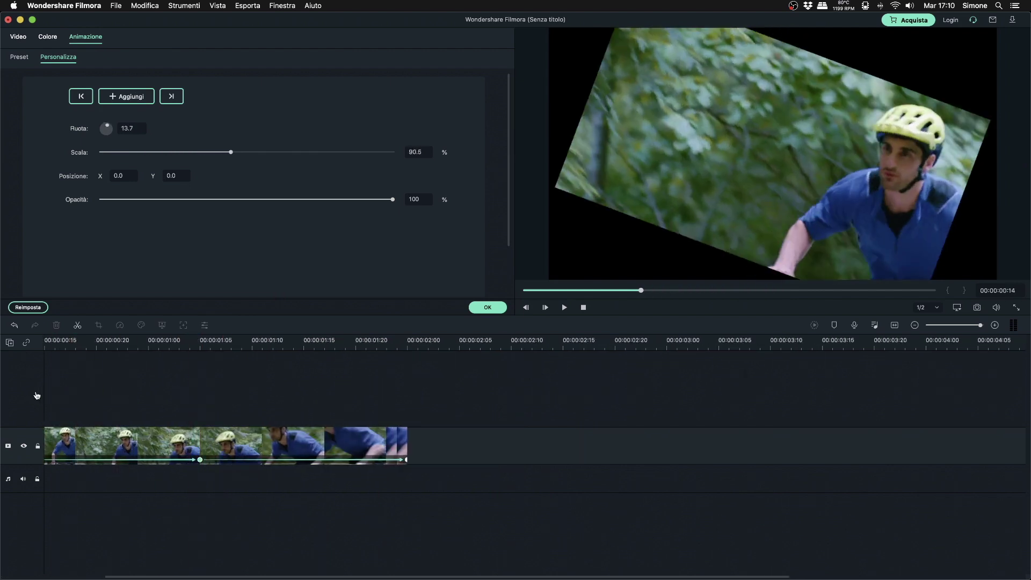
scroll(207, 467, "left", 5)
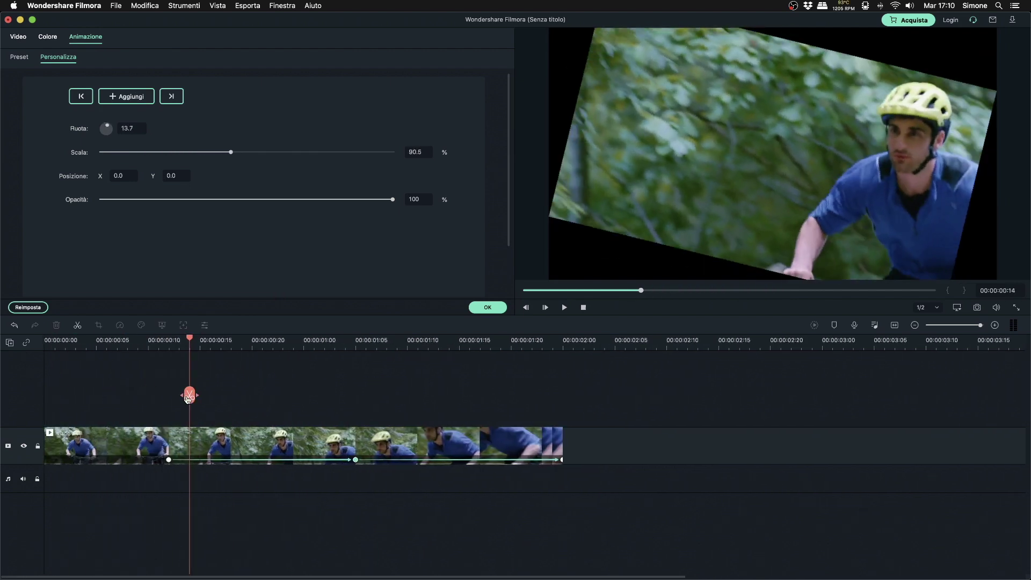
left_click_drag(190, 395, 138, 392)
key("space")
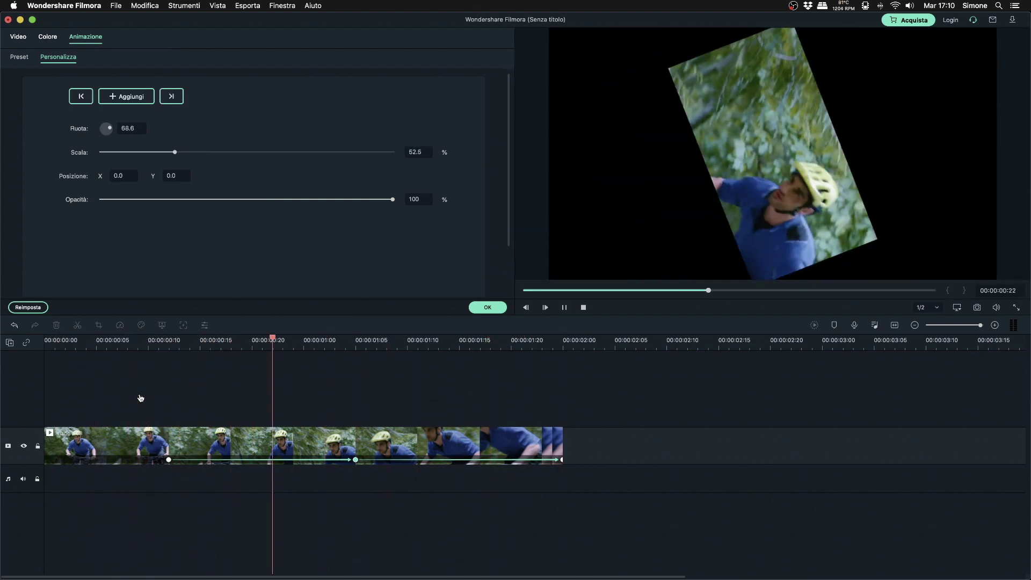
key("space")
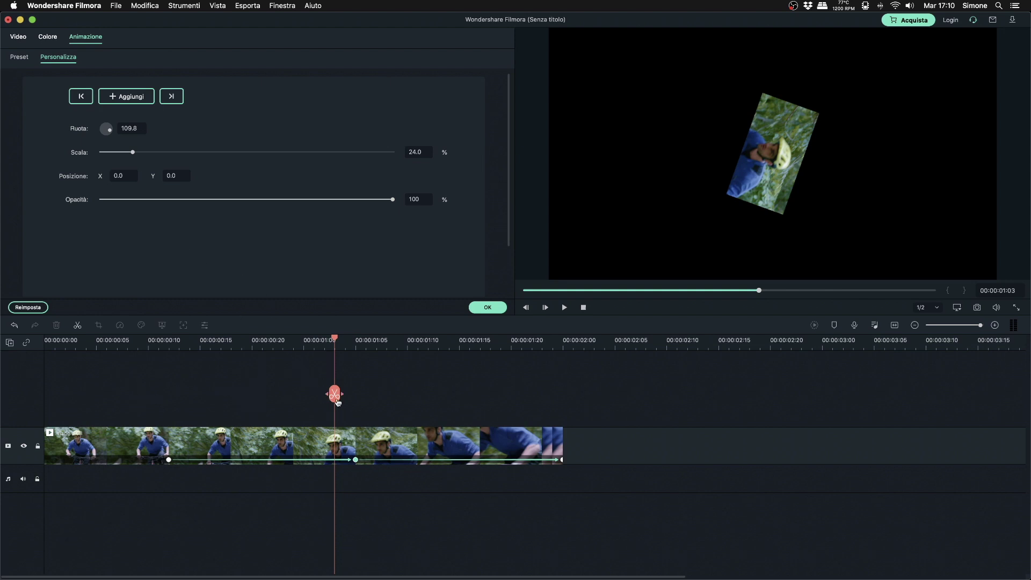
Step: Set the middle keyframe's position at 00:00:01:05 to X -653 and Y 362
left_click_drag(337, 401, 358, 401)
left_click_drag(158, 173, 359, 199)
left_click_drag(134, 173, 245, 397)
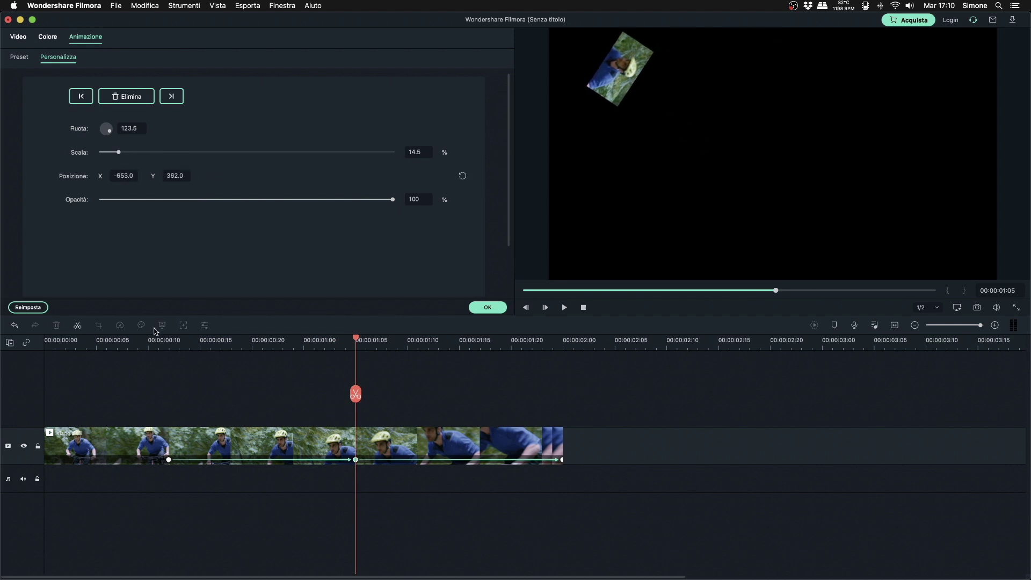
Step: Preview the keyframed animation with its middle position change, starting before the first keyframe at about 00:00:00:05
scroll(102, 347, "up", 4)
left_click(99, 349)
key("space")
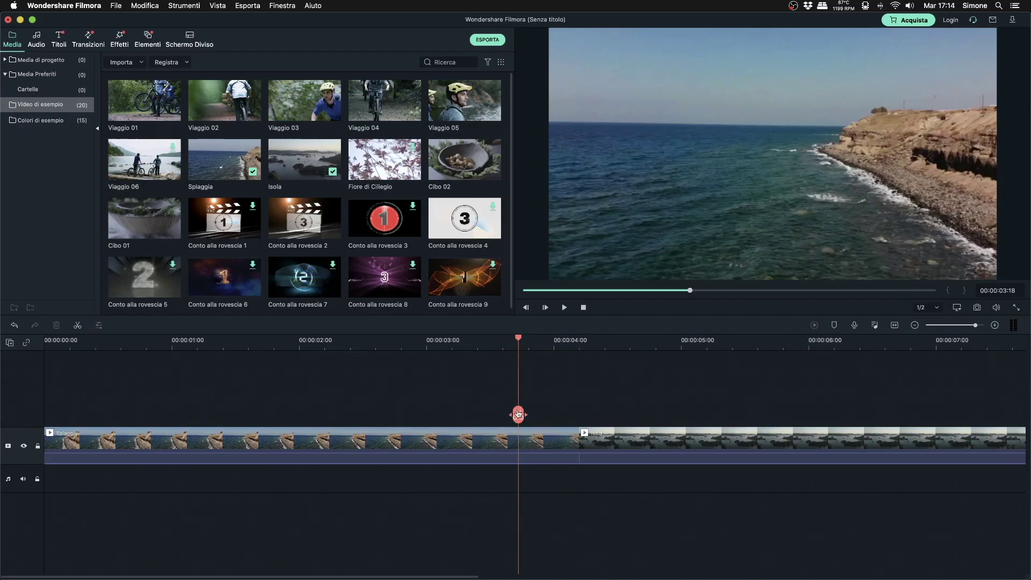
Step: Scrub from the Spiaggia clip into the Isola clip and add the Fiore di Ciliegio sample clip after Isola on the video track
left_click_drag(517, 415, 640, 431)
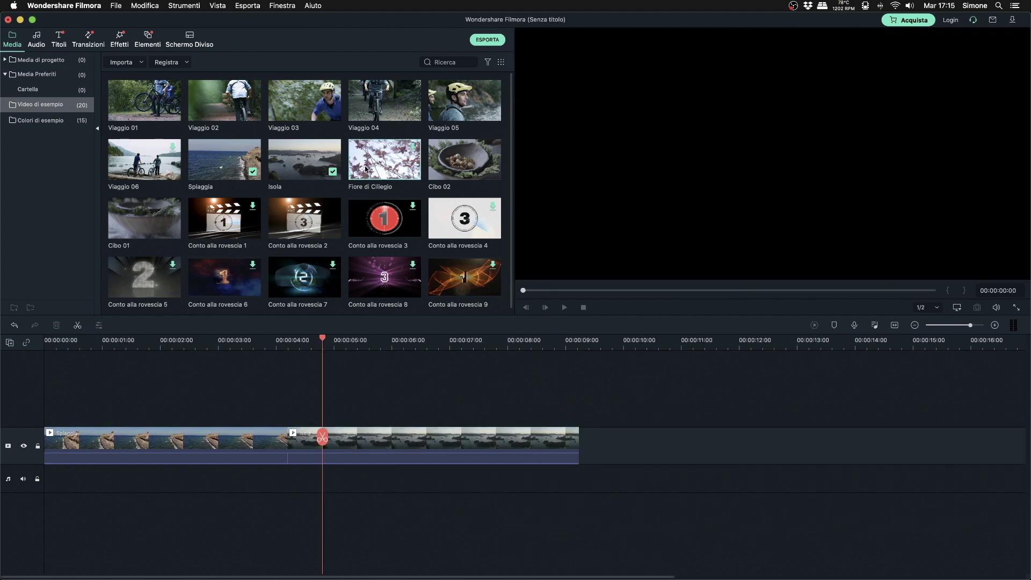
left_click_drag(372, 160, 587, 448)
Step: Open the colour match settings (Corrispondenza di colore) for the Isola clip and turn on the comparison view
left_click(453, 445)
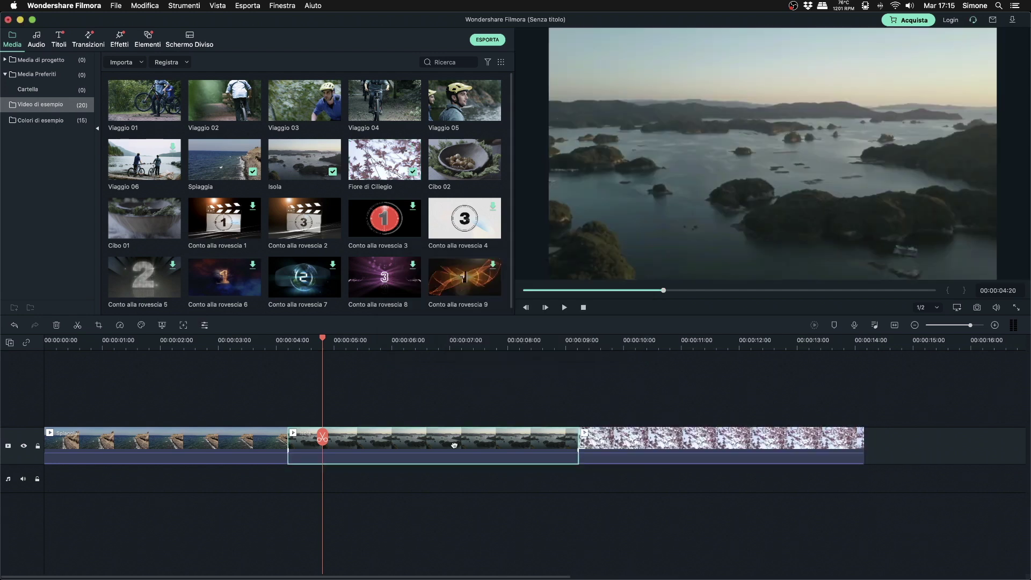
right_click(455, 442)
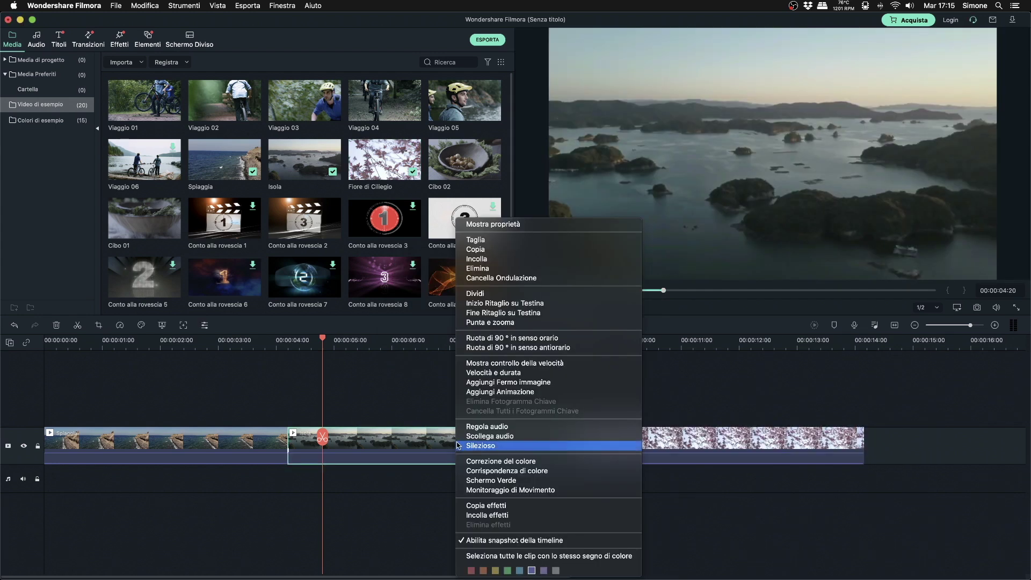
right_click(439, 443)
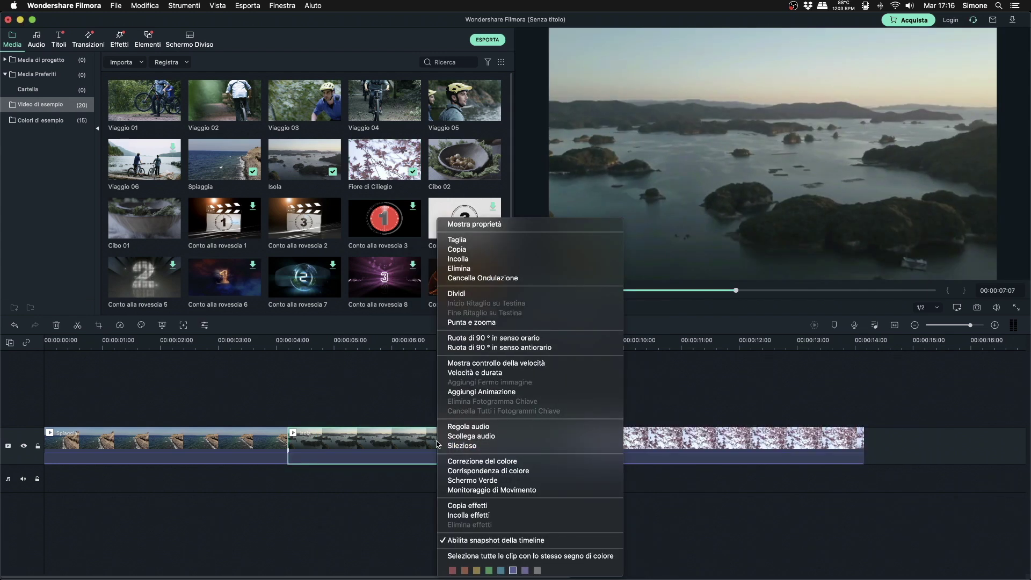
left_click(479, 471)
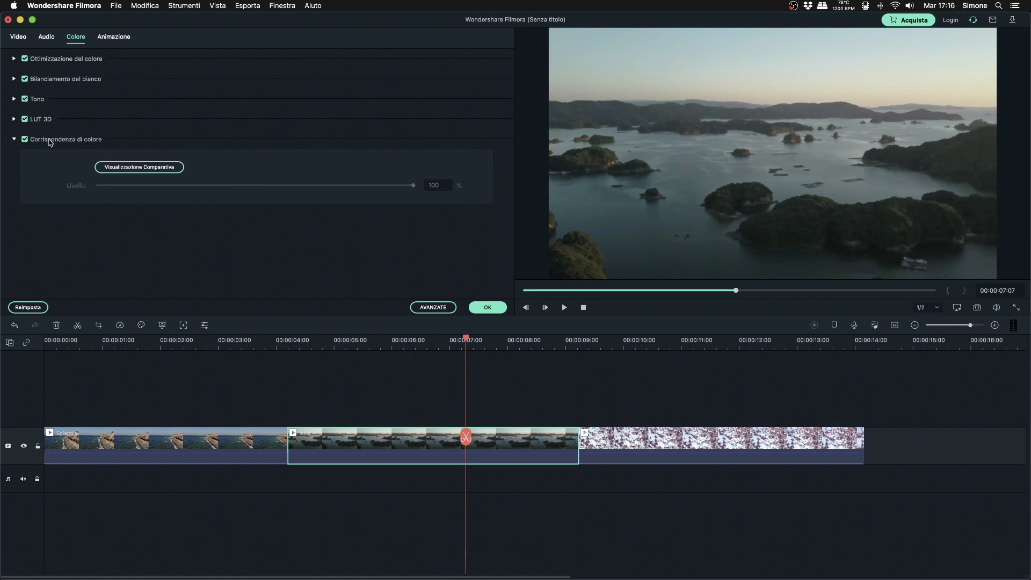
left_click(131, 167)
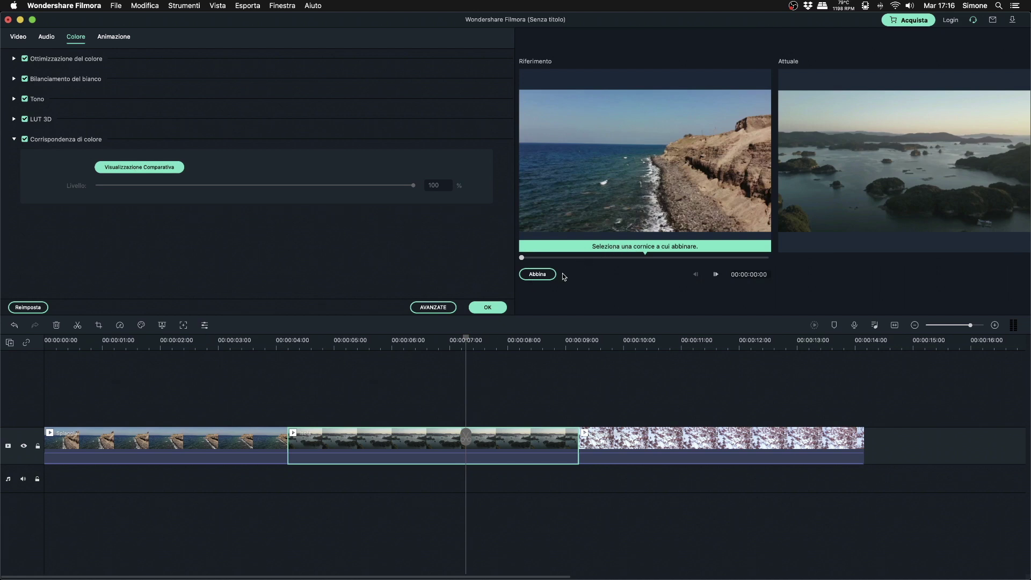
Step: Choose the Spiaggia frame at 00:00:03:10 as the reference and match the Isola clip's colours to it
left_click_drag(529, 262, 580, 264)
left_click_drag(591, 262, 582, 260)
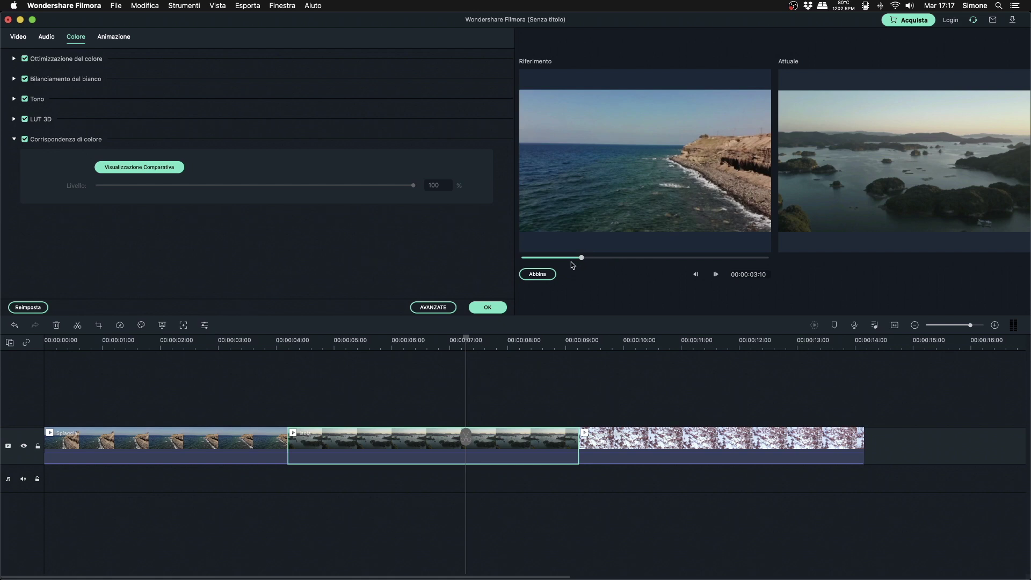
left_click(538, 274)
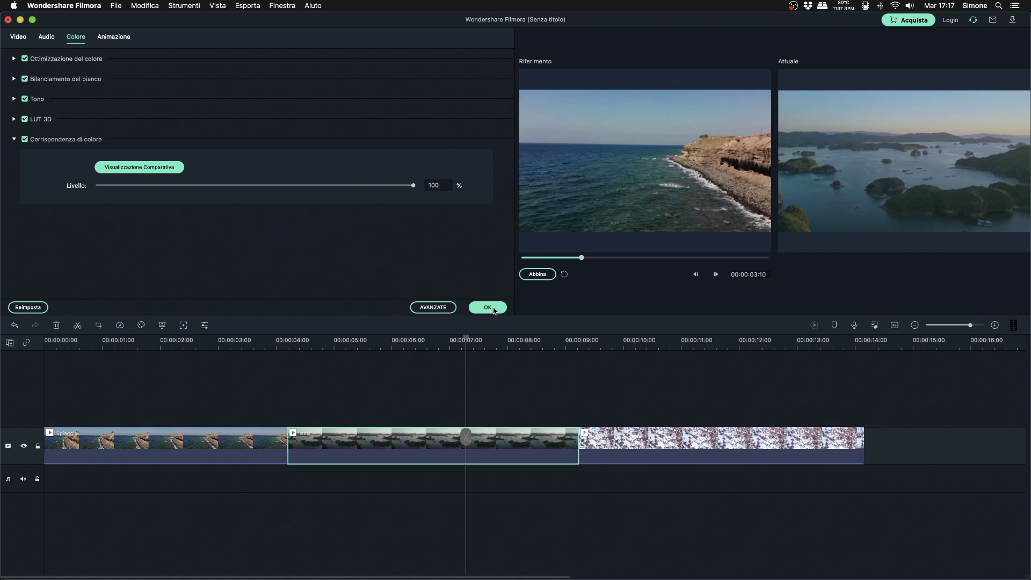
Step: Try a colour match level of 39% on the Isola clip, settle on 91% and confirm
left_click_drag(414, 187, 221, 186)
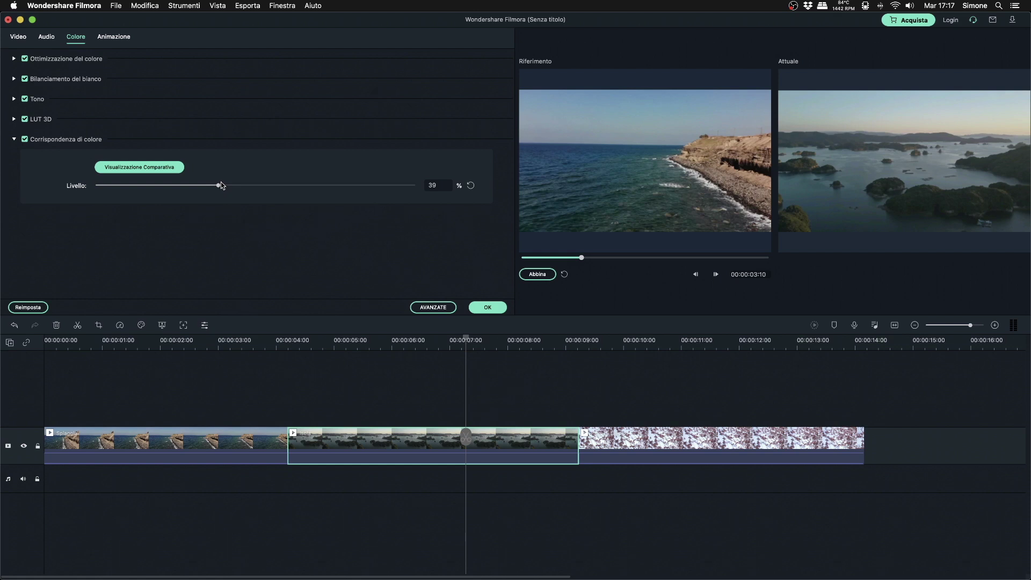
left_click_drag(221, 186, 384, 186)
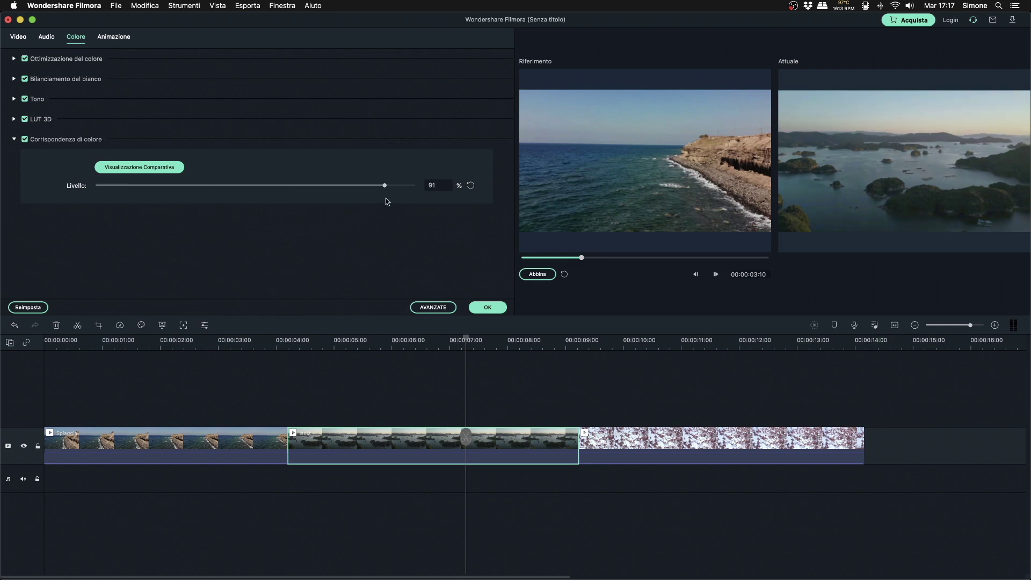
left_click(487, 307)
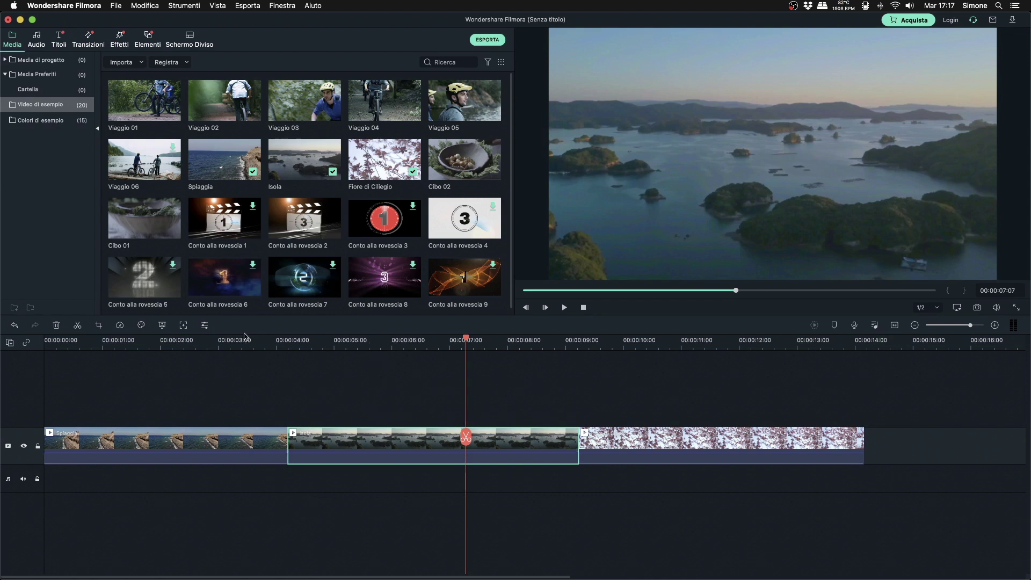
Step: Play the cut from the Spiaggia clip into the colour-matched Isola clip, starting at about 00:00:03:00
left_click(230, 354)
left_click(229, 344)
key("space")
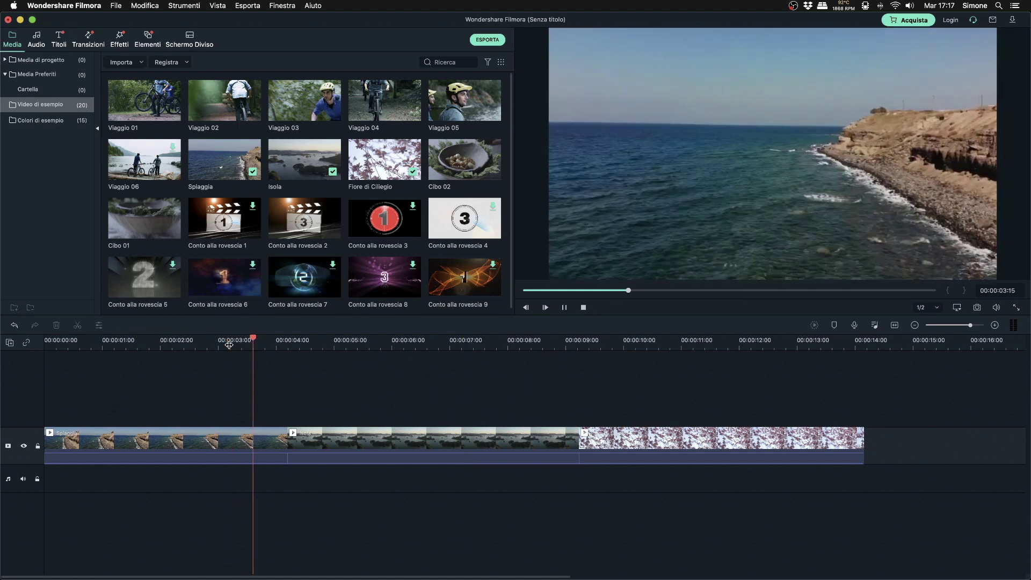
key("space")
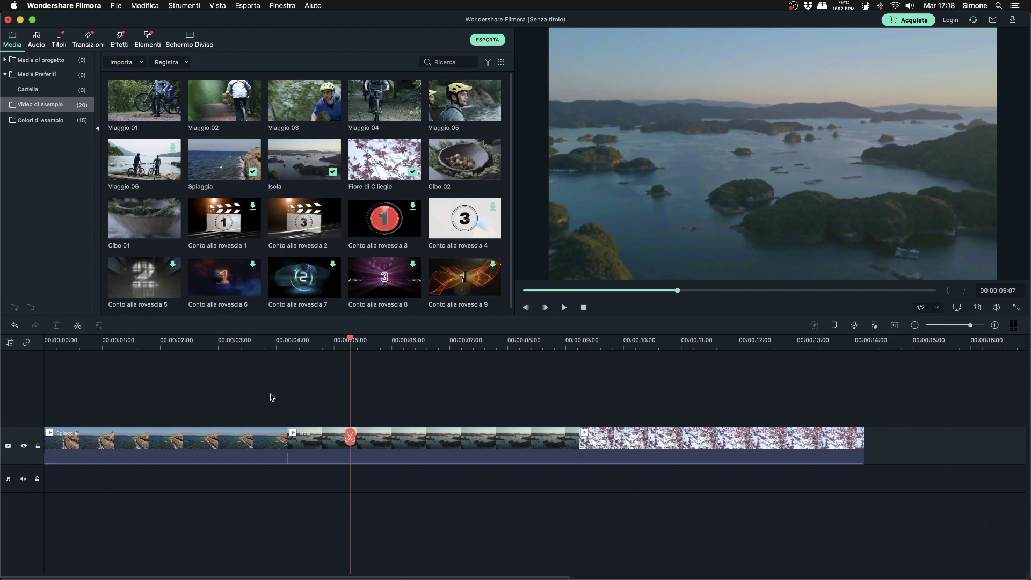
Step: Increase the contrast in the Isola clip's tone settings
double_click(385, 441)
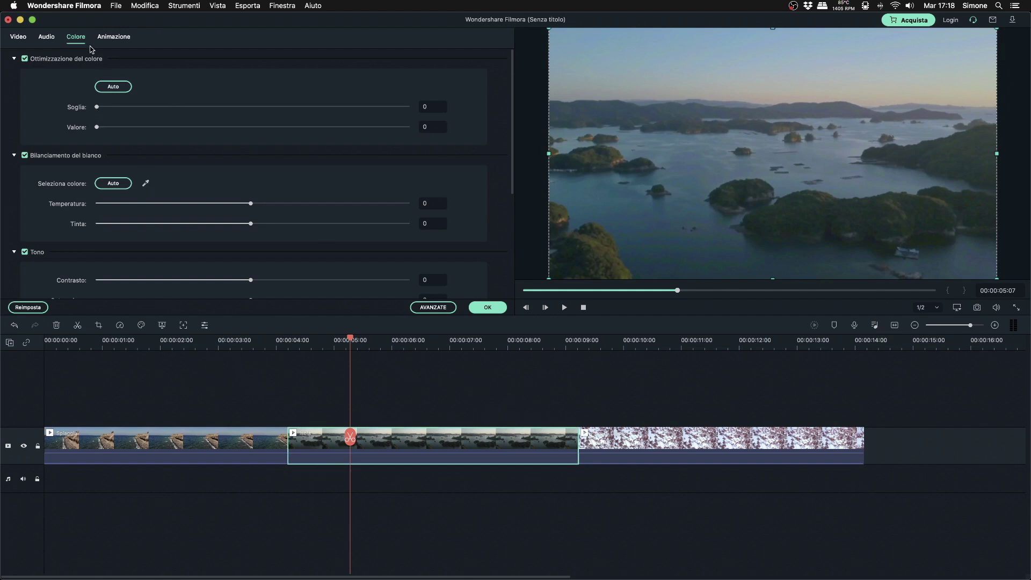
left_click_drag(250, 279, 333, 279)
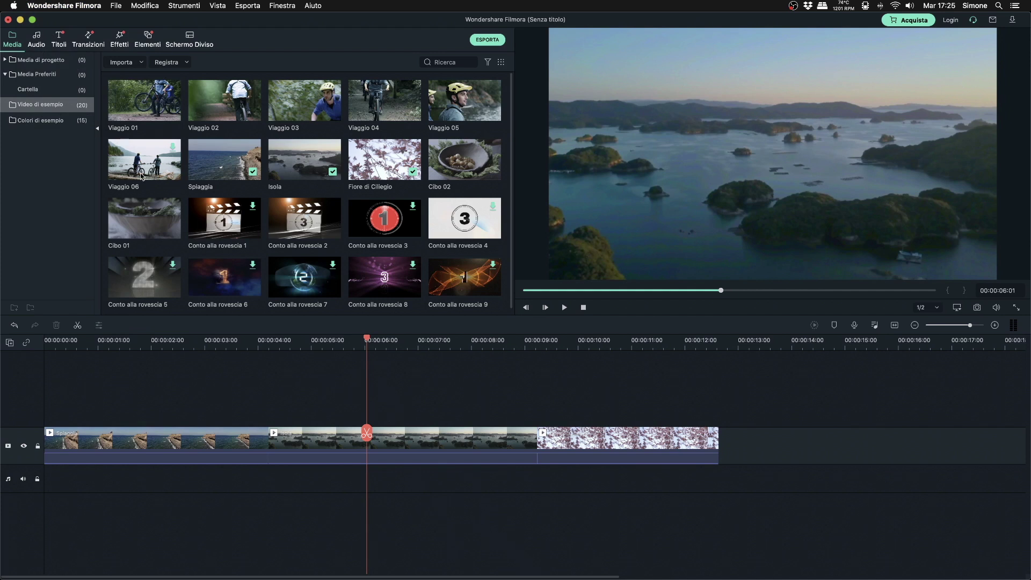
Step: Open the keyboard shortcut settings and examine the File, Modifica, Strumenti, Vista, Indicatore and Miscellaneo categories
left_click(60, 5)
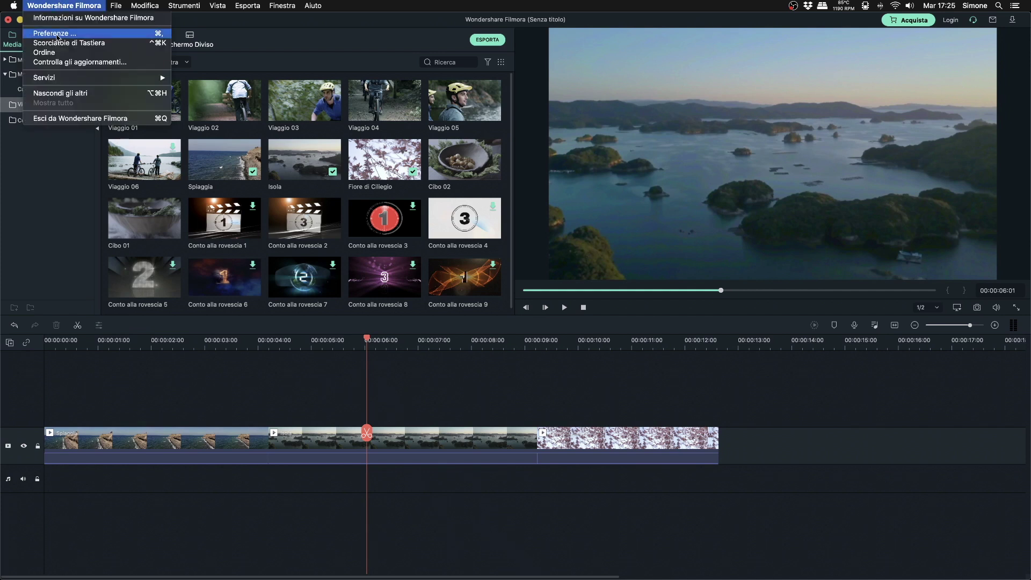
left_click(73, 46)
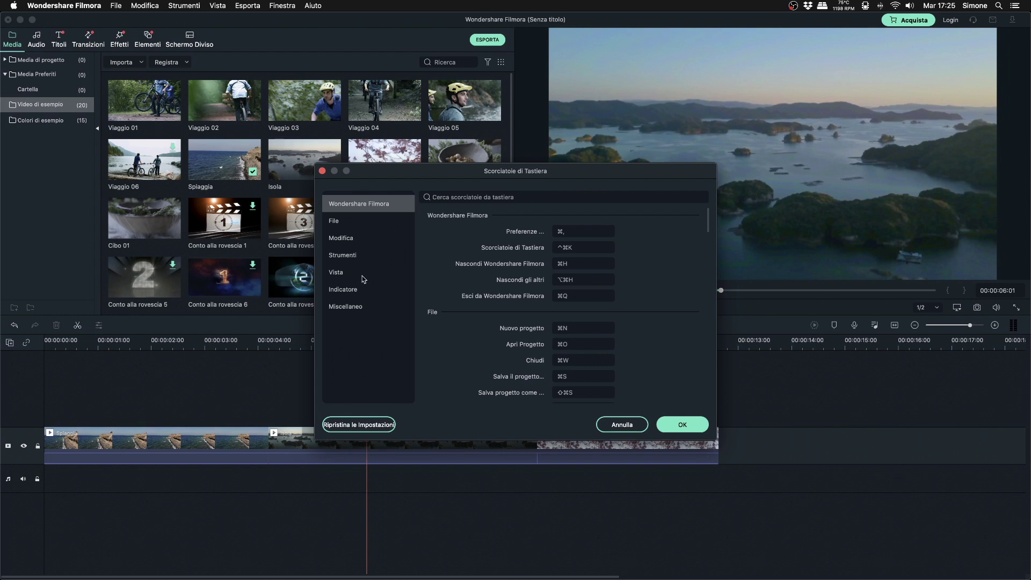
left_click(341, 223)
left_click(347, 242)
left_click(352, 256)
left_click(346, 273)
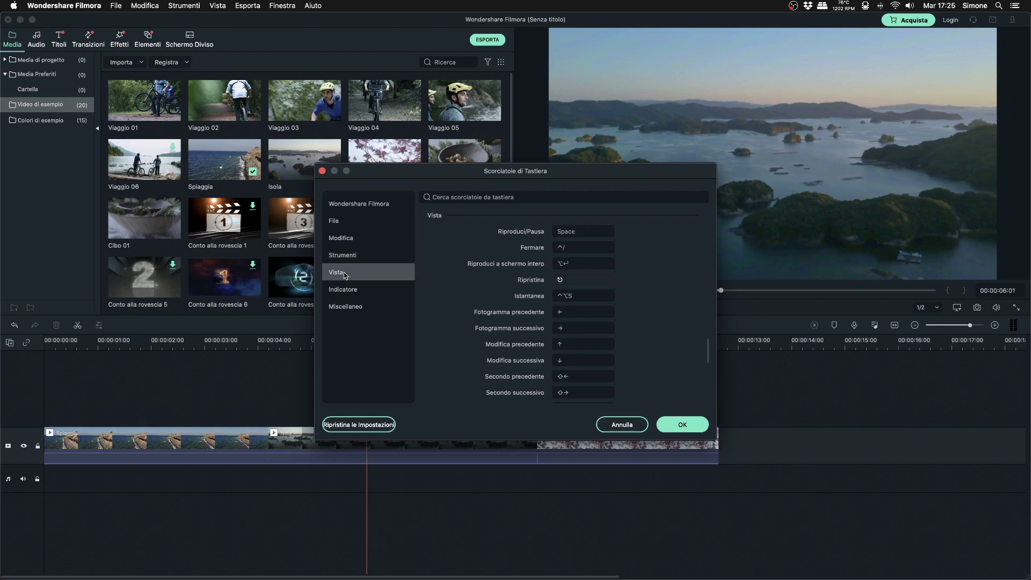
left_click(347, 293)
left_click(348, 310)
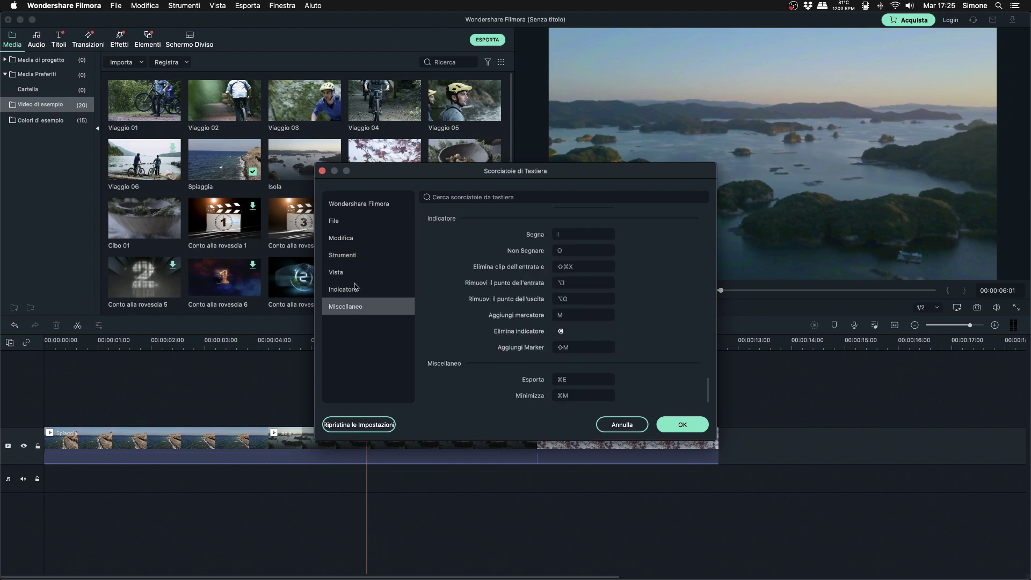
Step: Assign C as the keyboard shortcut for the Dividi command in the Strumenti category and save the change
left_click(343, 242)
left_click(339, 256)
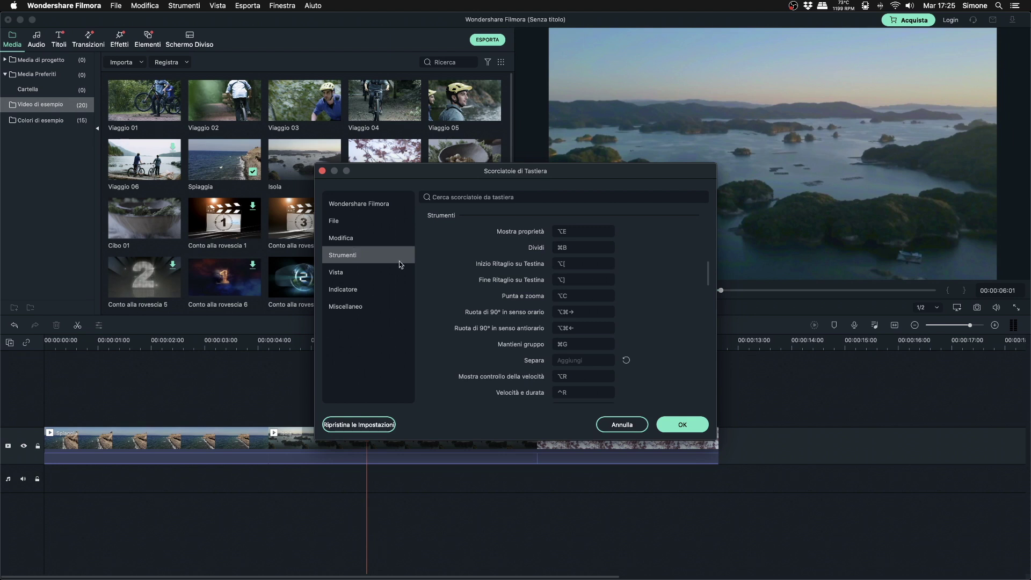
mouse_move(559, 249)
left_click(574, 247)
key("c")
left_click(676, 424)
Step: Split the Isola clip at 00:00:06:01 and just before its end, and cut the Fiore di Ciliegio clip while playing on
left_click(396, 440)
key("c")
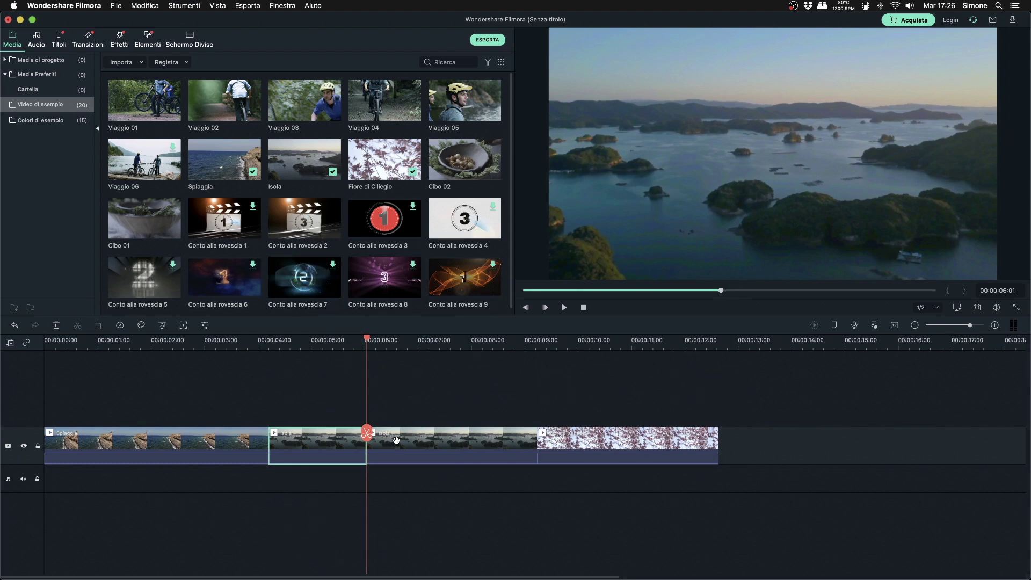
left_click(473, 341)
key("space")
key("cmd+b")
key("space")
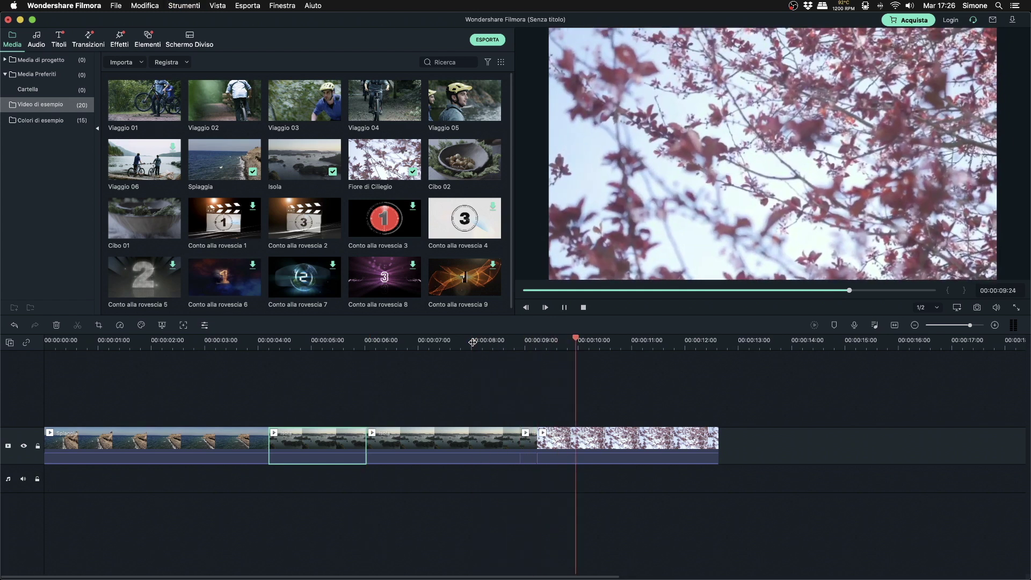
key("space")
key("cmd+b")
key("space")
left_click(557, 444)
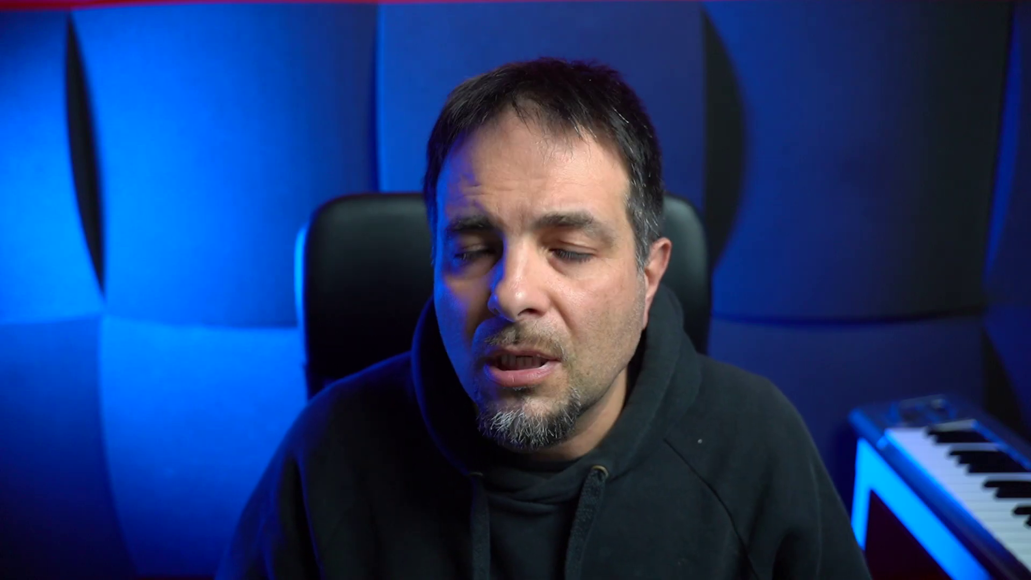
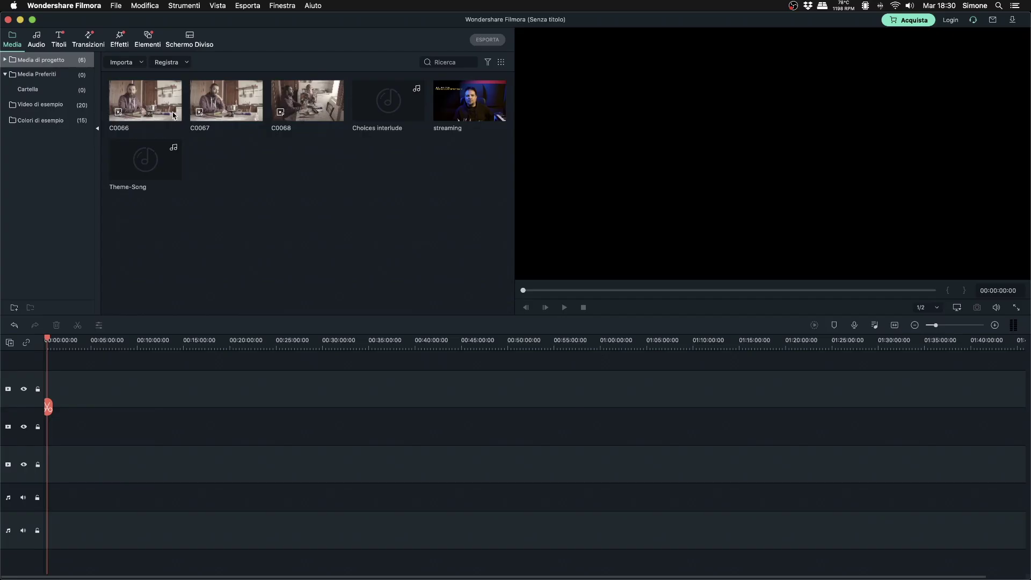
Step: Create a new project with the 21:9 (Cinema) aspect ratio
left_click(117, 5)
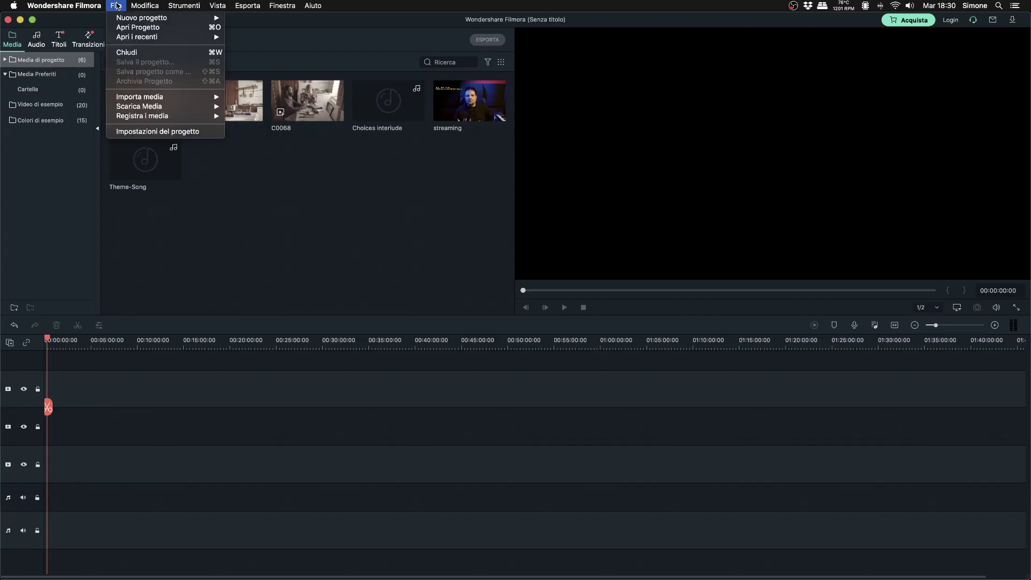
mouse_move(123, 19)
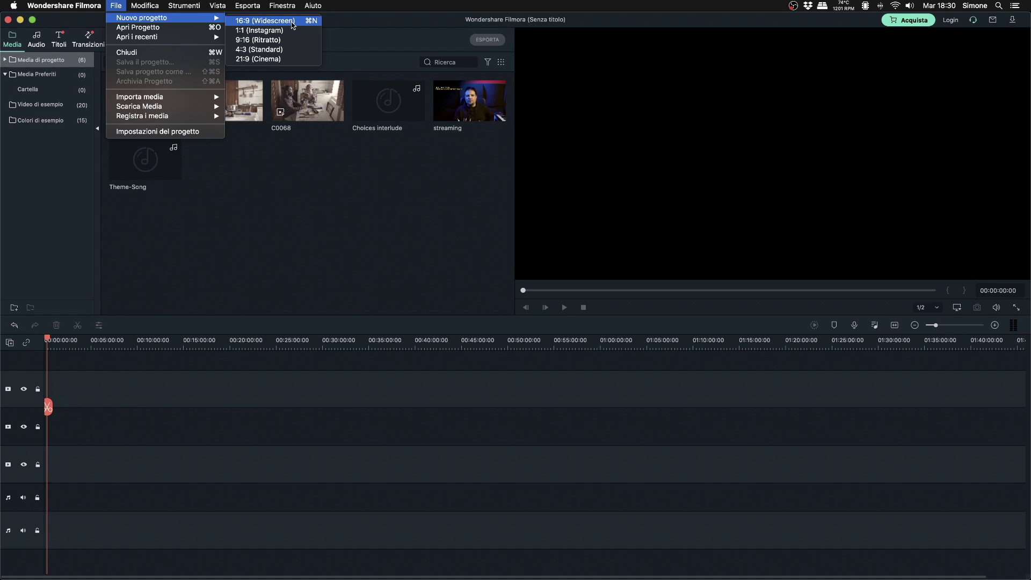
left_click(272, 60)
right_click(759, 310)
left_click(759, 311)
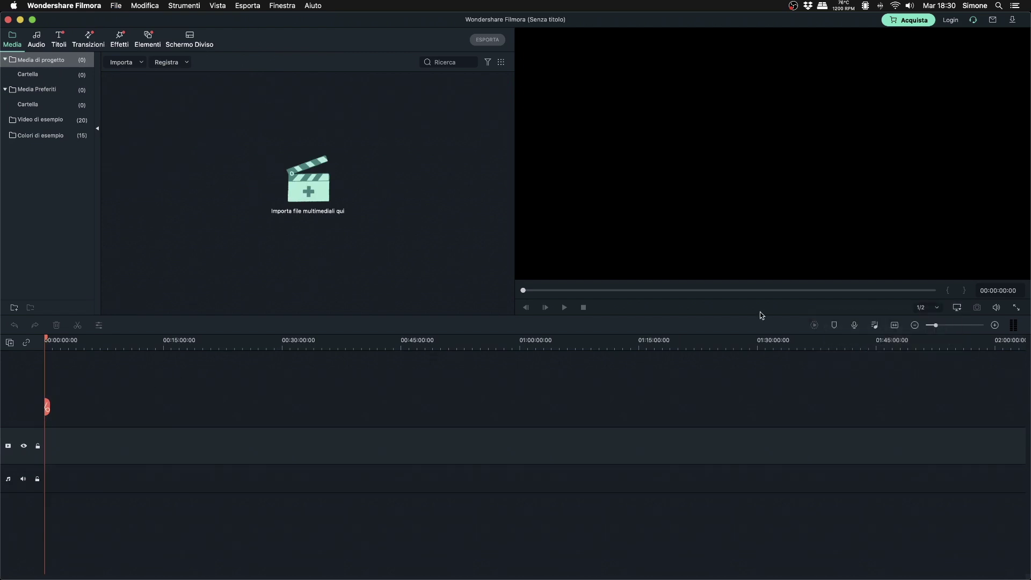
Step: Set the project's aspect ratio and resolution to Personalizza, keeping 2560 x 1080 at 30 frames per second
left_click(957, 309)
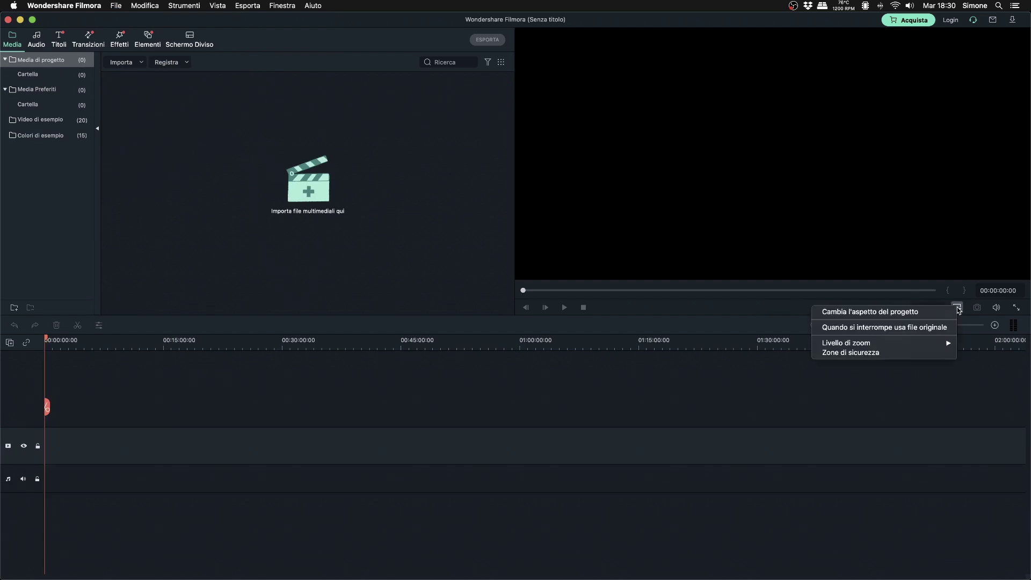
left_click(896, 313)
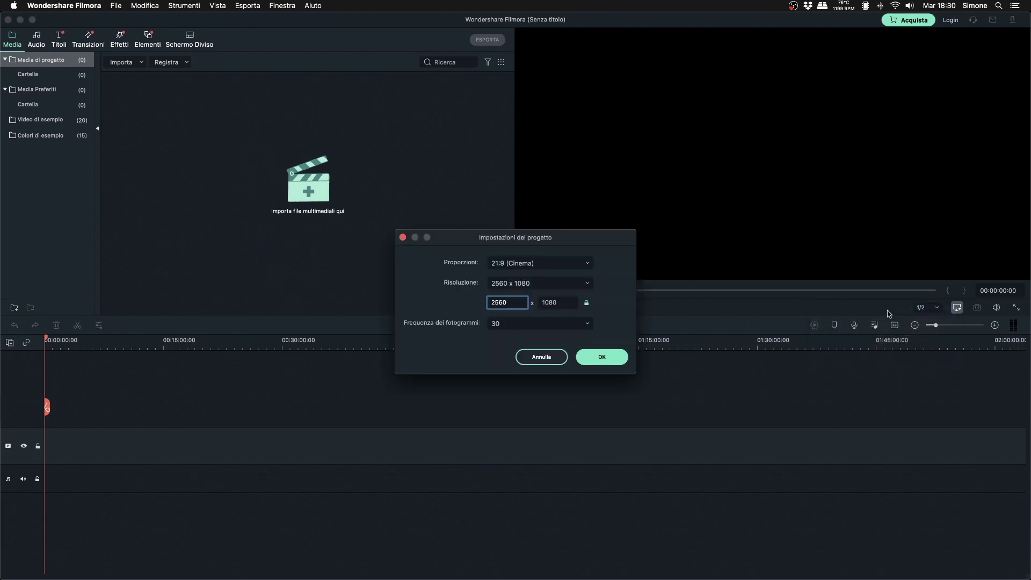
left_click(522, 264)
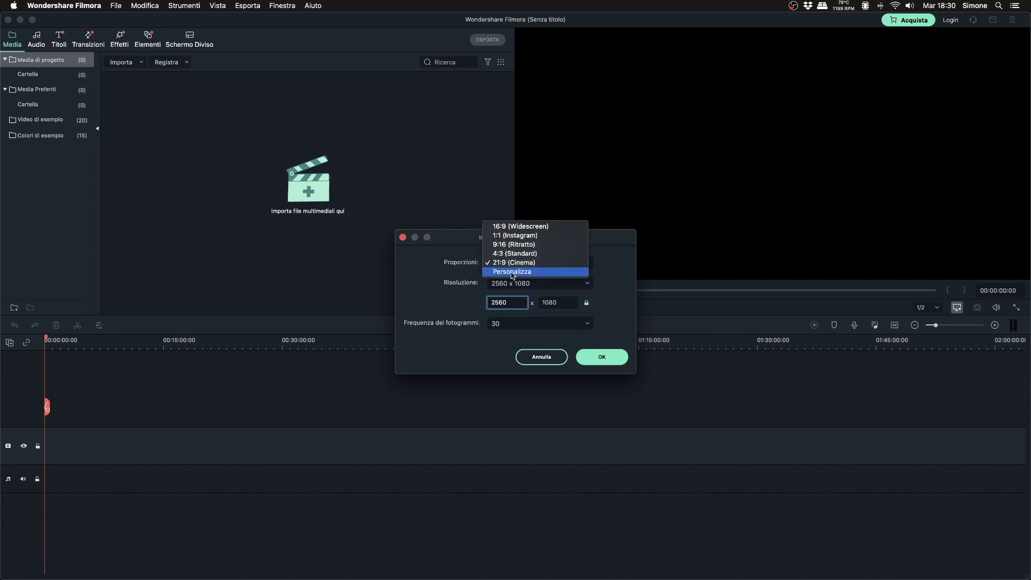
left_click(513, 272)
left_click(513, 281)
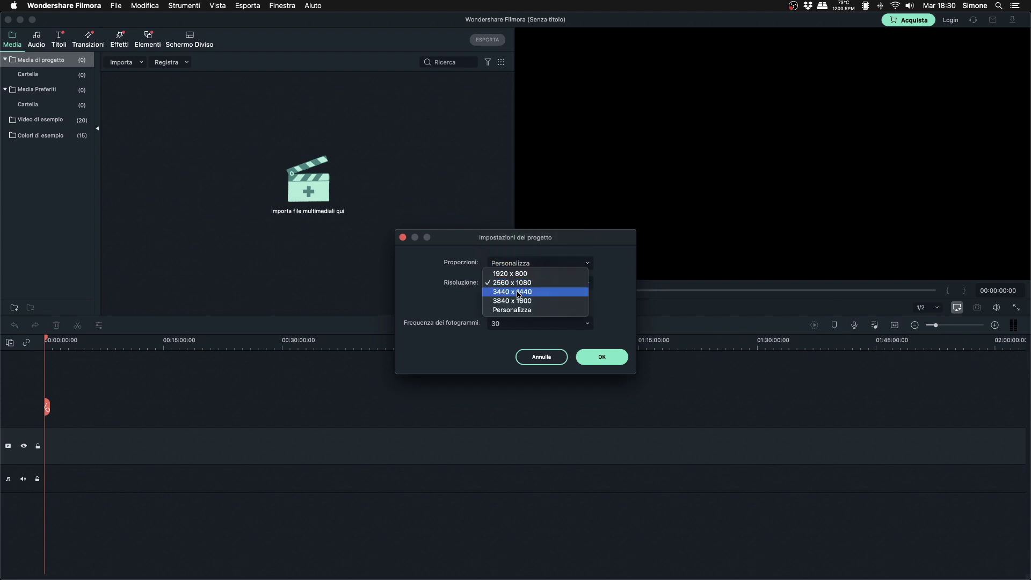
left_click(515, 308)
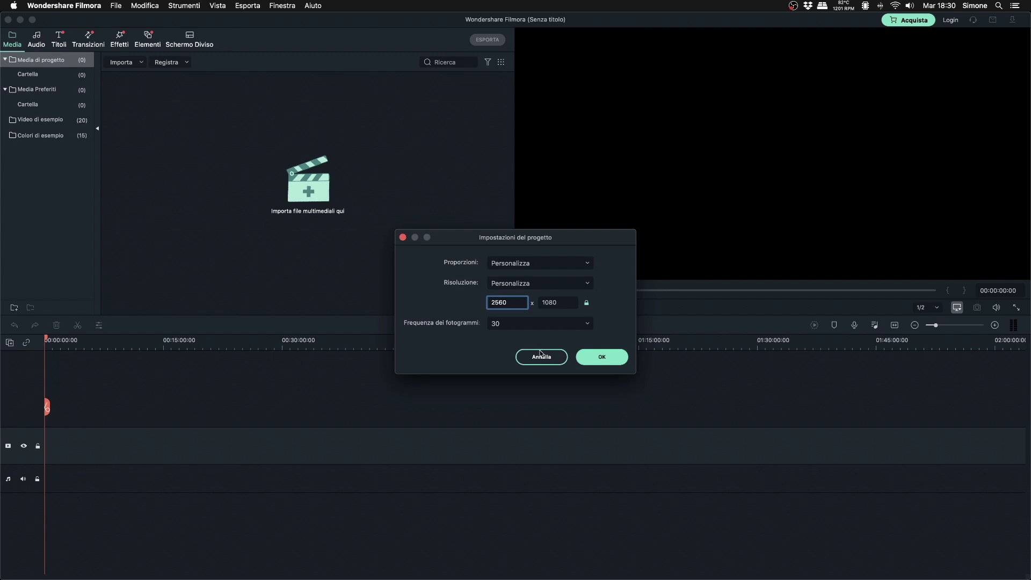
key("Return")
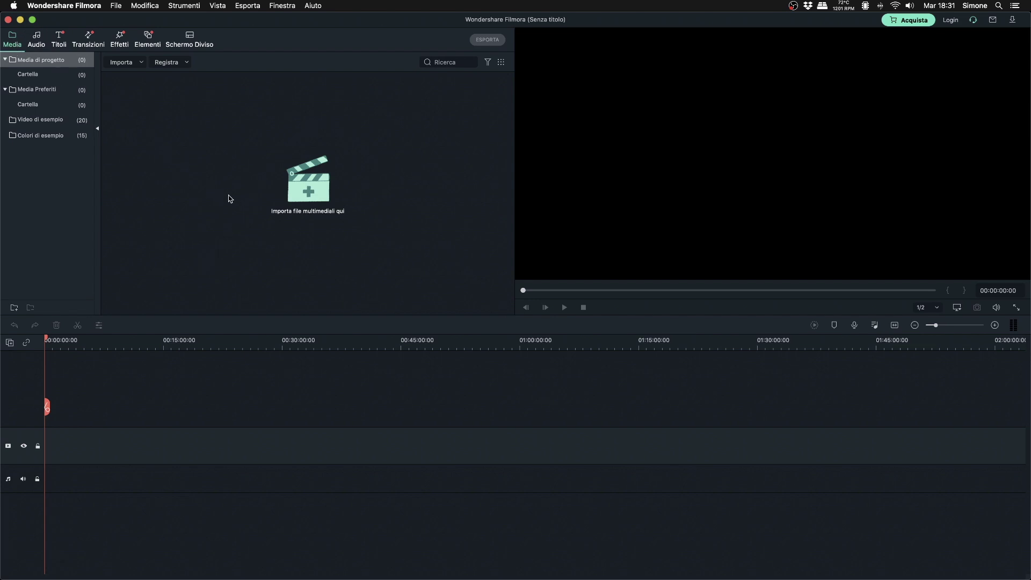
Step: Switch to the Notes app and read the list of viewer questions
key("F11")
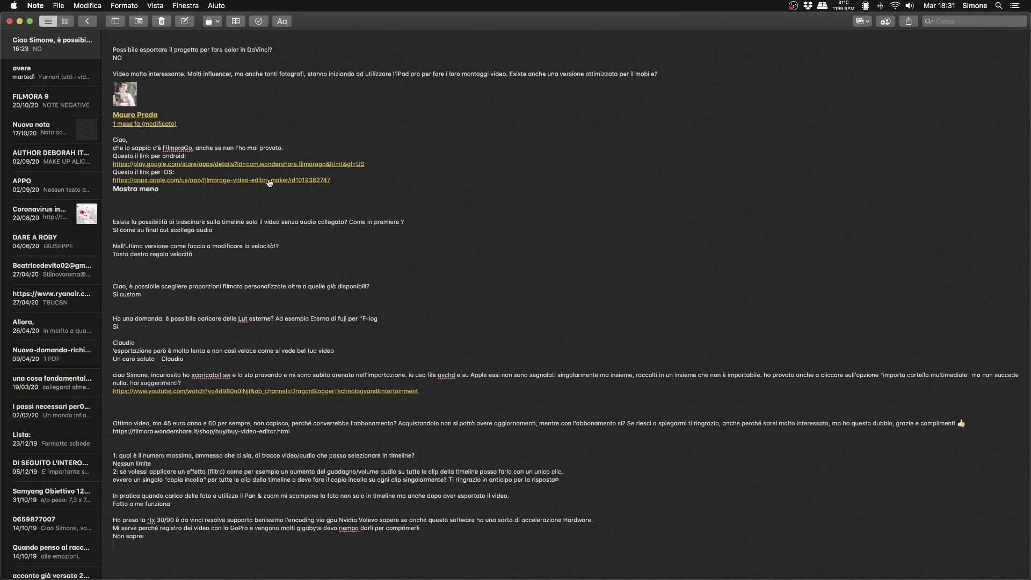
Step: Switch back to Filmora and open the colour settings of the C0068 clip at its 3D LUT section
left_click_drag(940, 476, 49, 441)
left_click(567, 379)
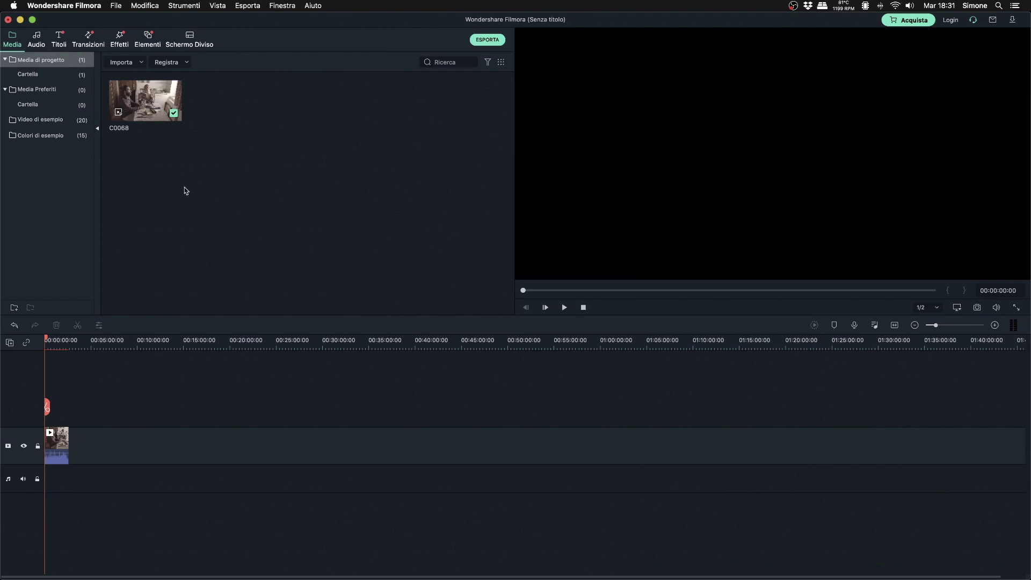
double_click(60, 434)
left_click(82, 42)
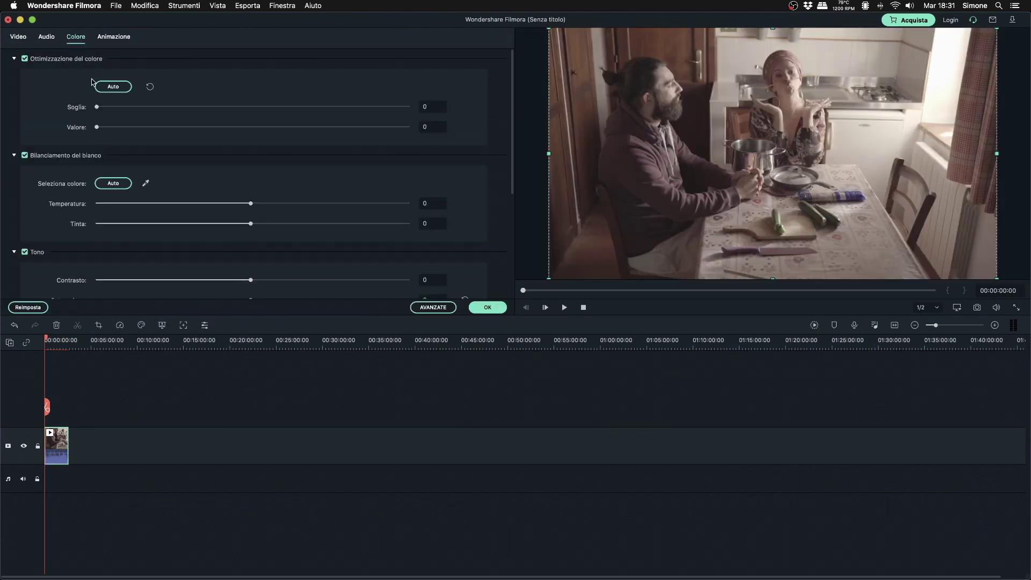
scroll(163, 191, "down", 5)
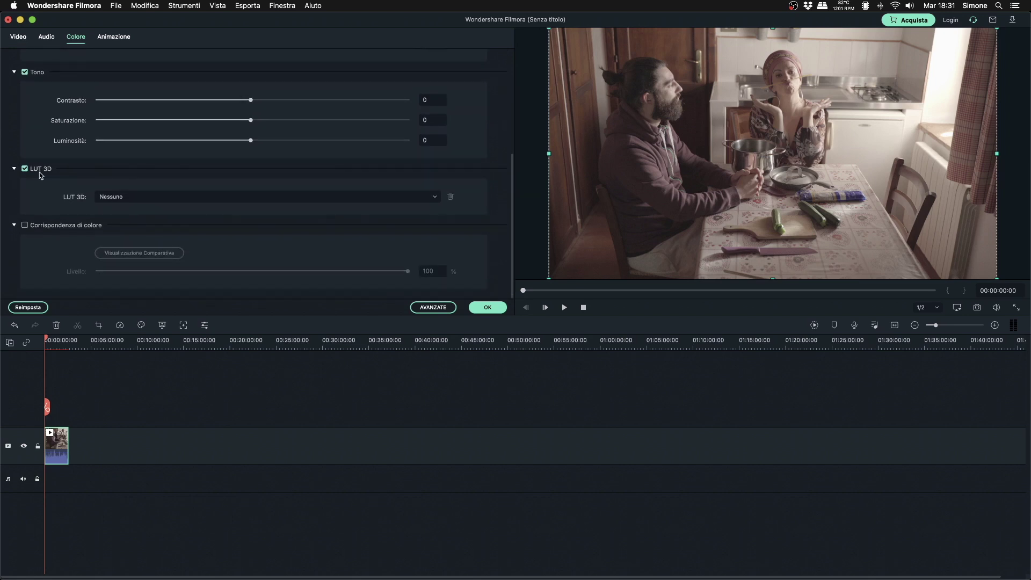
Step: Load the external file LAPARDIN-WEDLUTS-4.cube from the Scrivania folder as the clip's 3D LUT
left_click(436, 198)
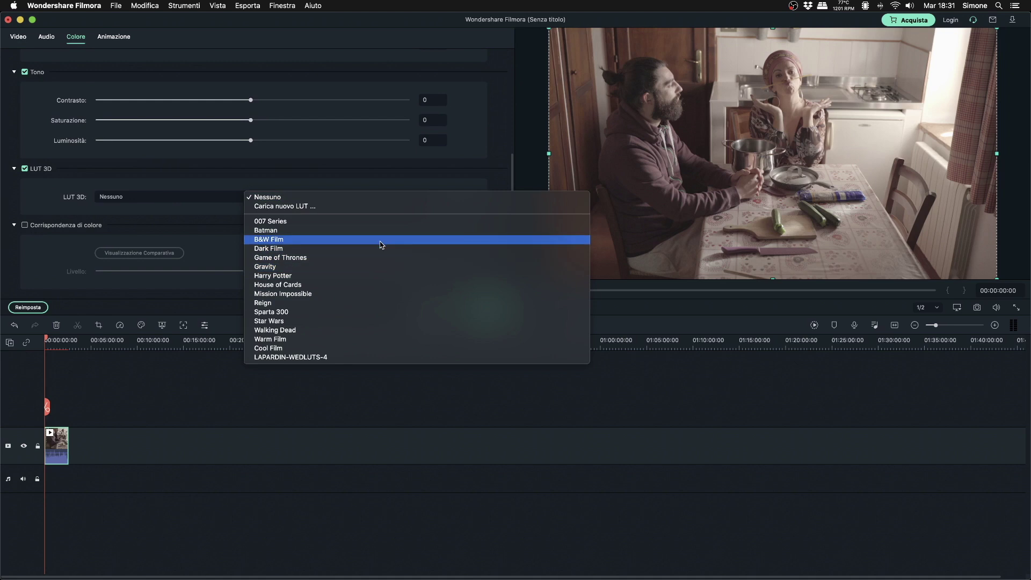
left_click(291, 207)
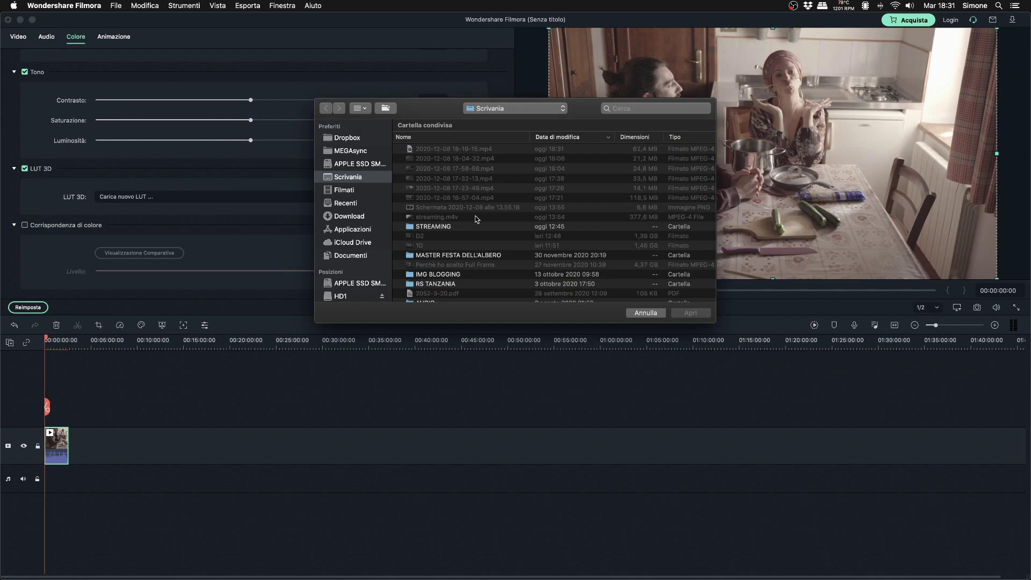
scroll(476, 204, "down", 5)
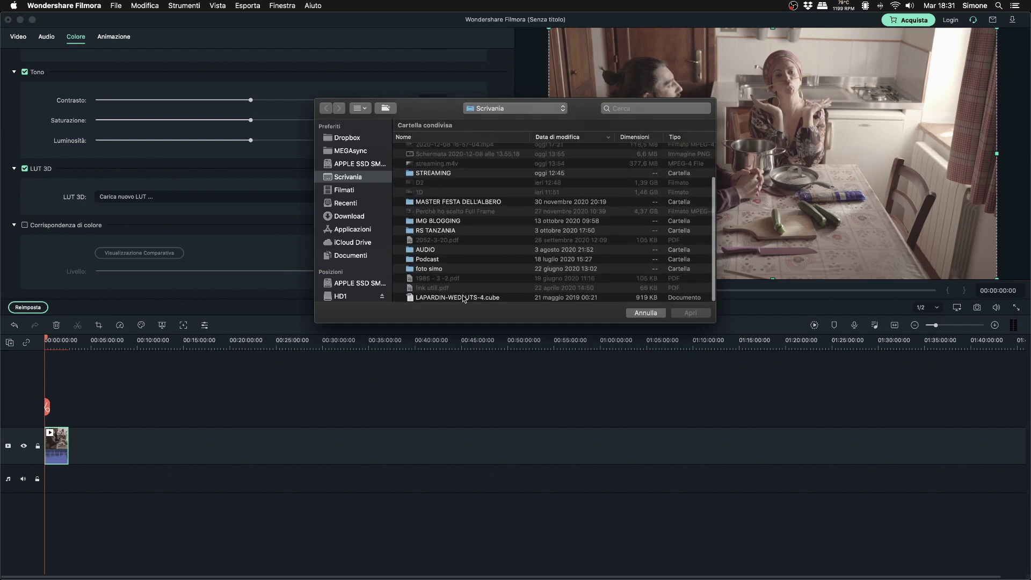
left_click(464, 298)
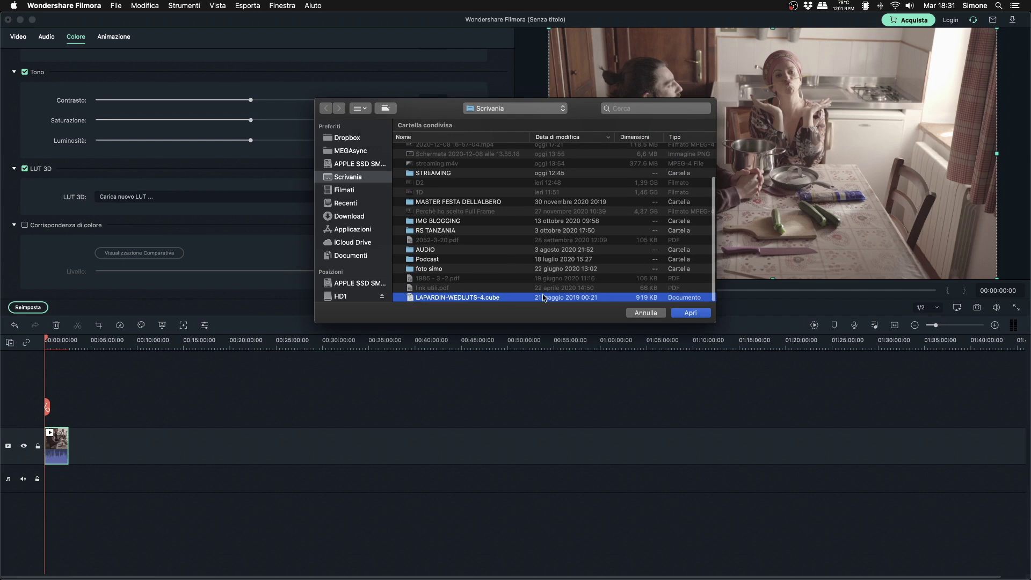
left_click(690, 313)
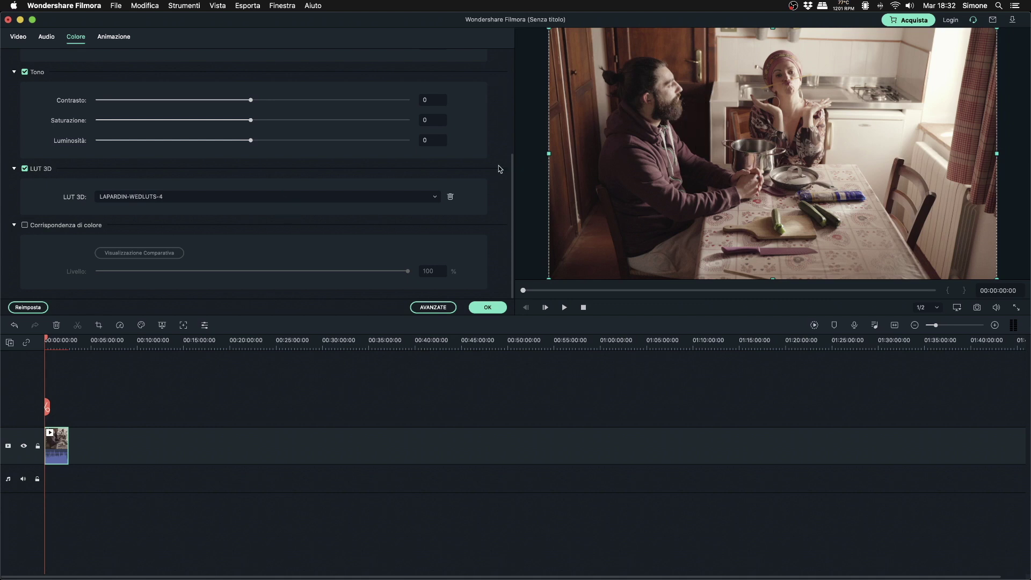
Step: Review the available 3D LUTs and pick LAPARDIN-WEDLUTS-4 again for the clip
left_click(435, 197)
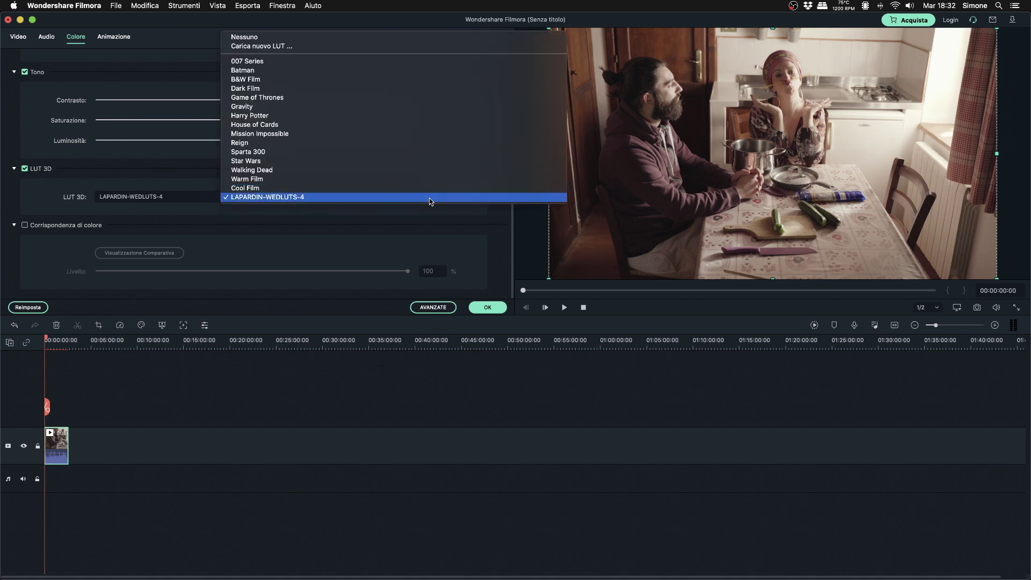
left_click(430, 197)
key("super+Tab")
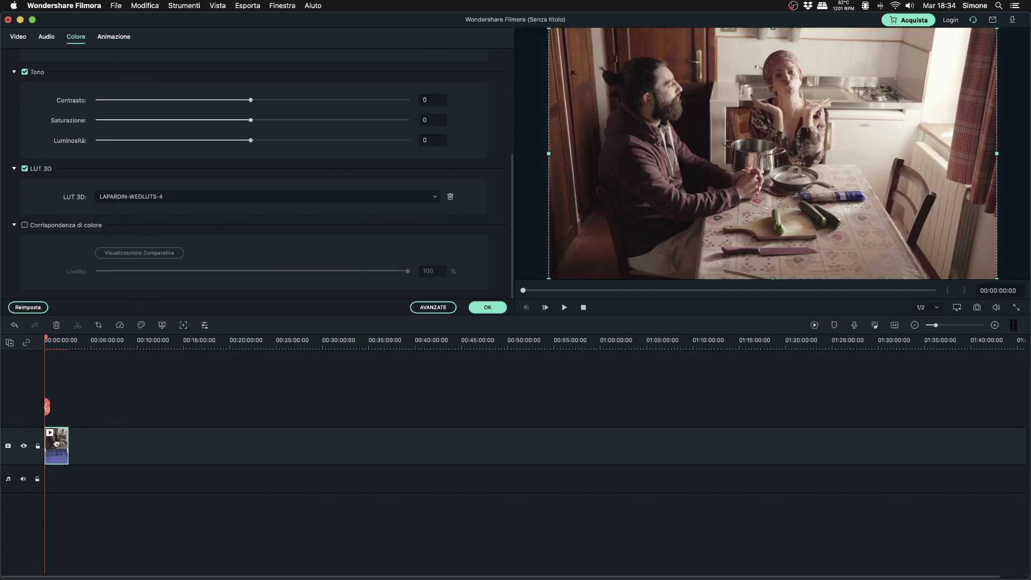
Step: Set the C0068 clip's audio fade-out to 5.0 s and choose an equalizer preset
scroll(58, 351, "up", 5)
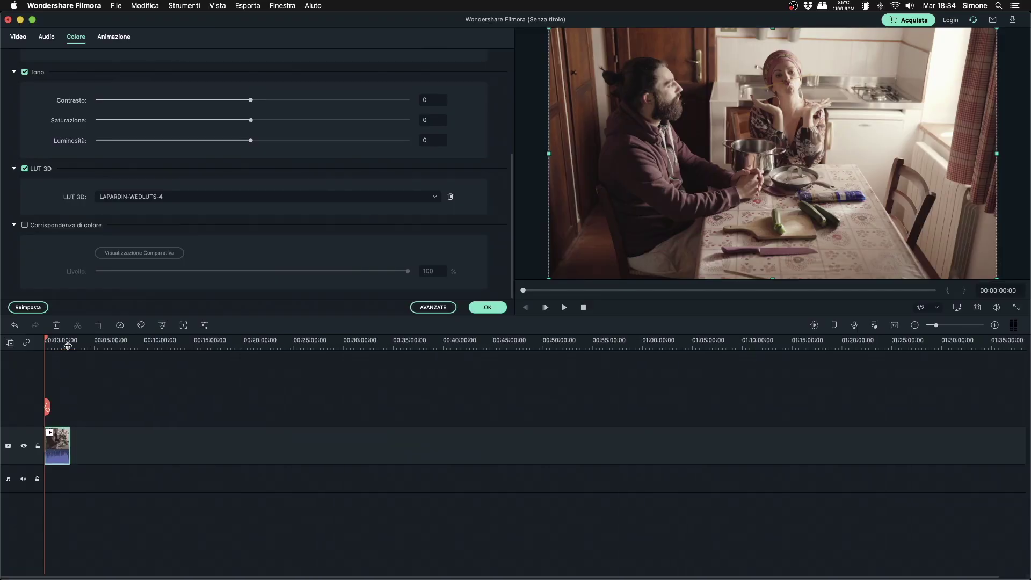
left_click(47, 36)
left_click_drag(171, 98, 568, 117)
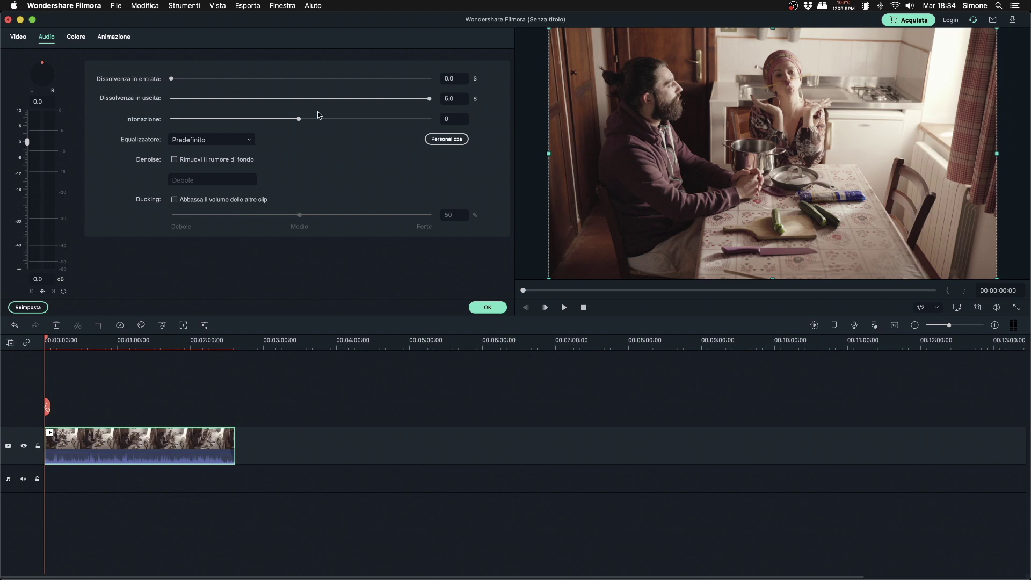
left_click(207, 143)
left_click(201, 195)
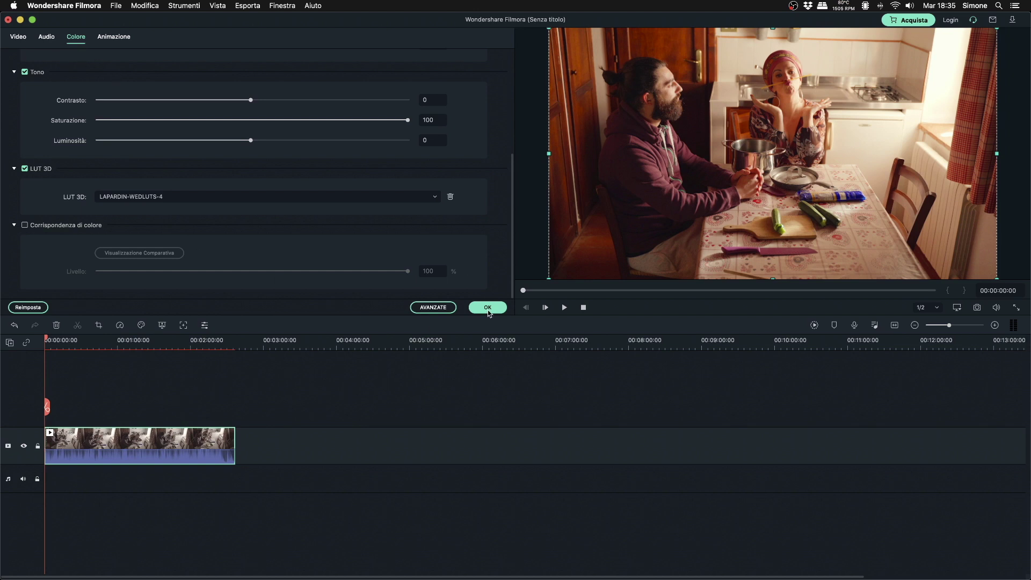
Step: Confirm the clip's colour settings and try to add the sample video Viaggio 01 to the timeline
left_click(487, 309)
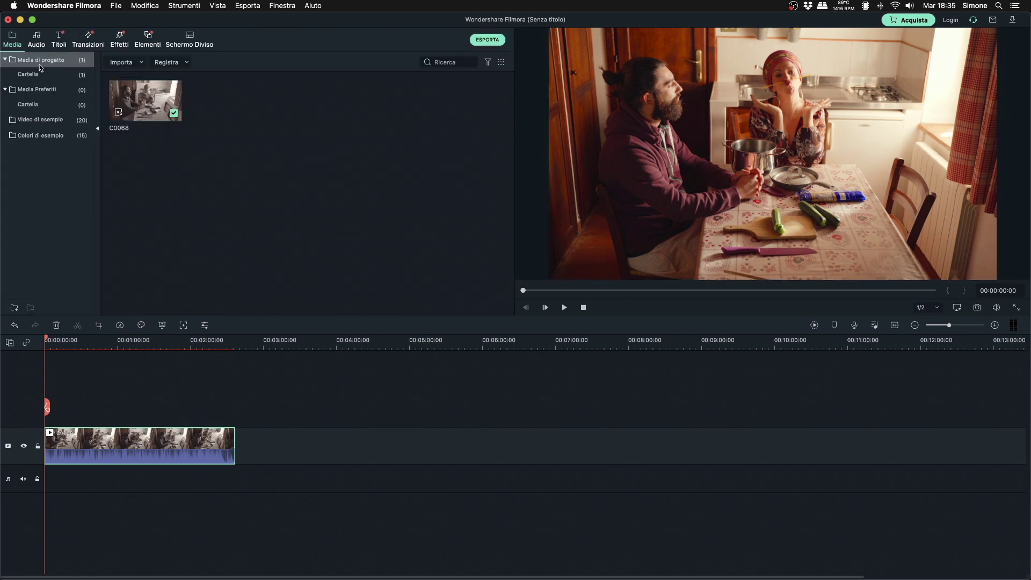
left_click(32, 120)
left_click_drag(157, 109, 253, 488)
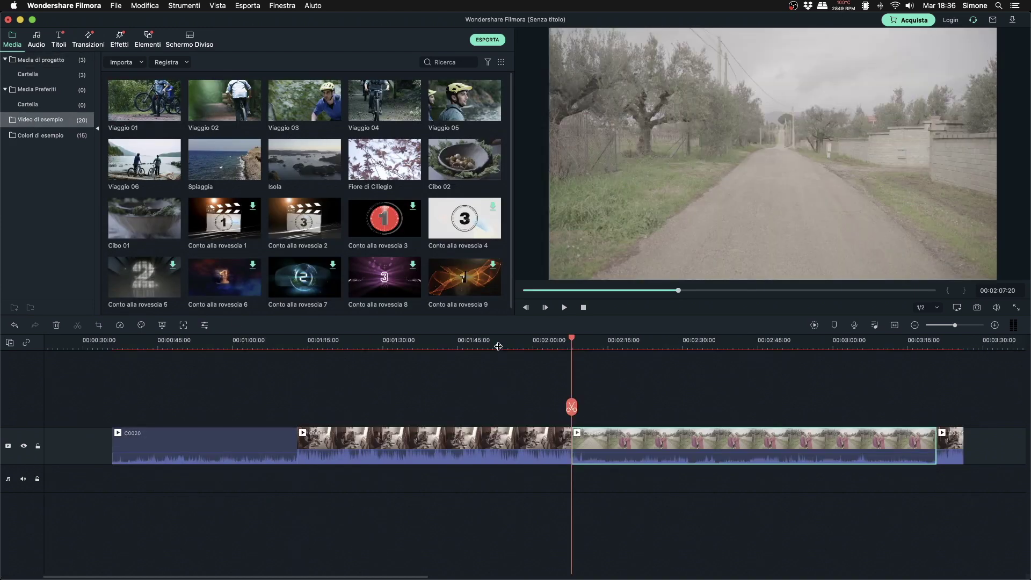
Step: Copy the effects of the colour-graded kitchen clip at 00:01:53:03
left_click(498, 346)
left_click(493, 438)
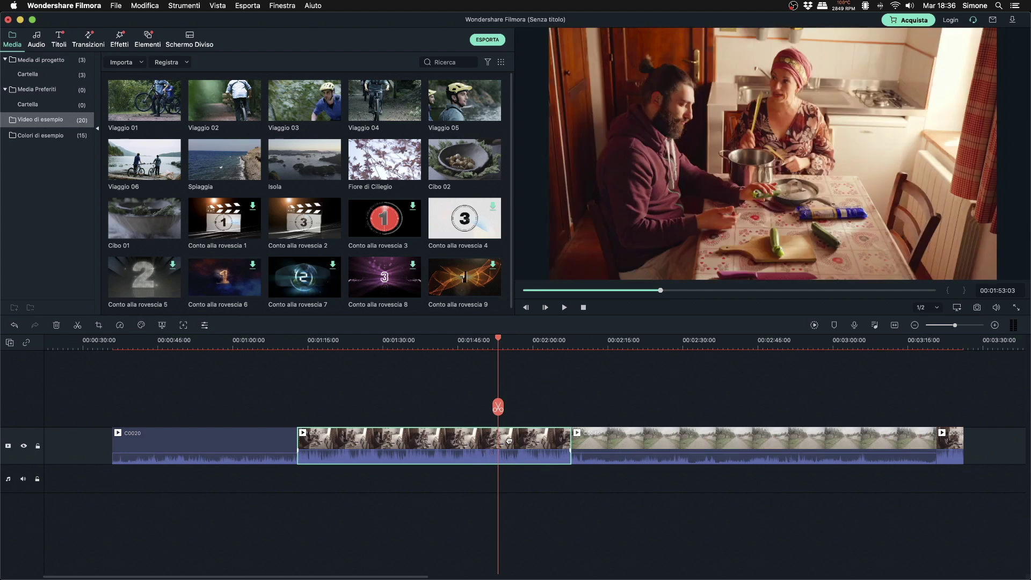
right_click(510, 440)
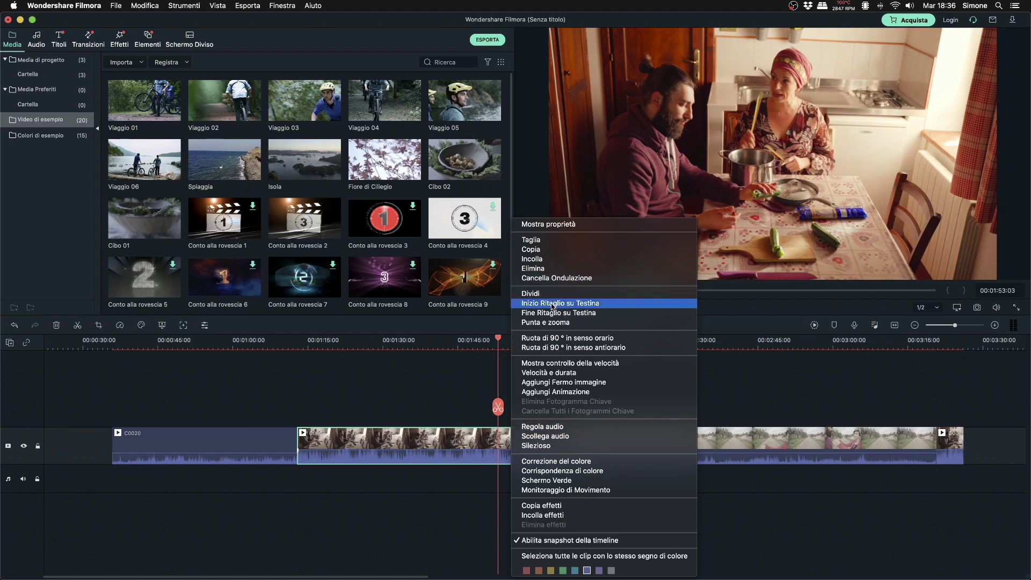
left_click(556, 508)
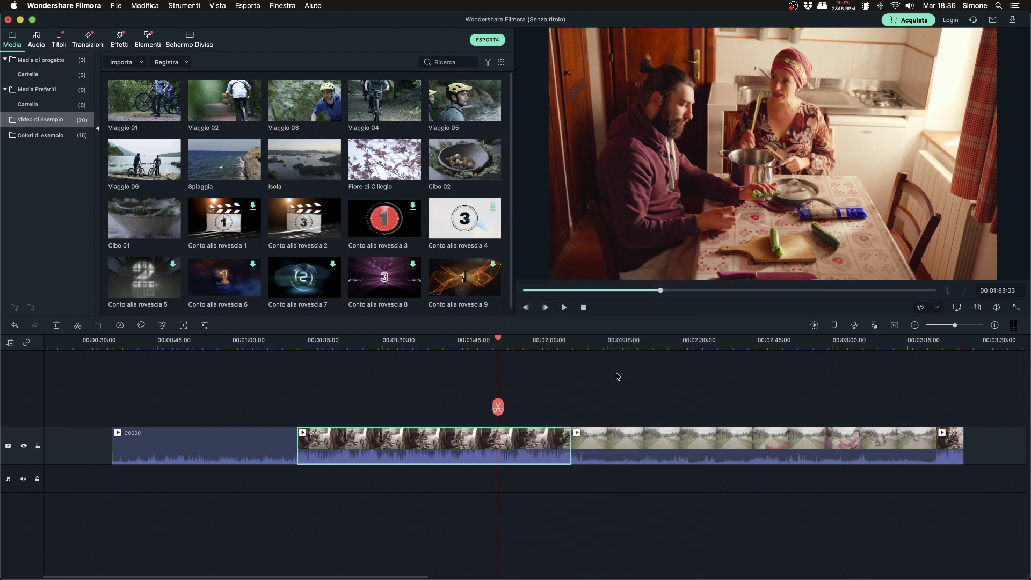
Step: Paste the copied effects onto the country road clip at 00:02:16:05
left_click(613, 344)
left_click(624, 437)
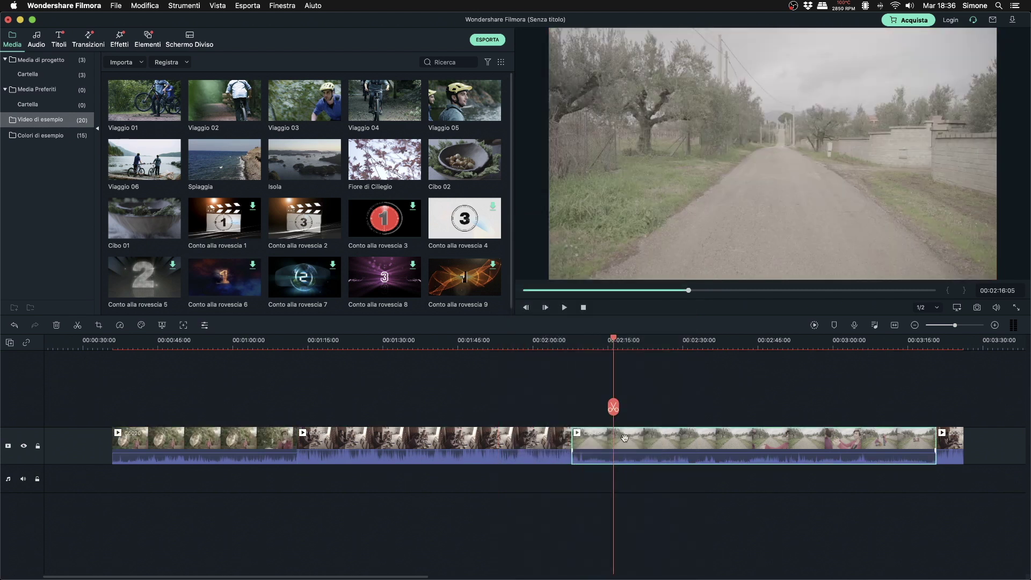
right_click(625, 437)
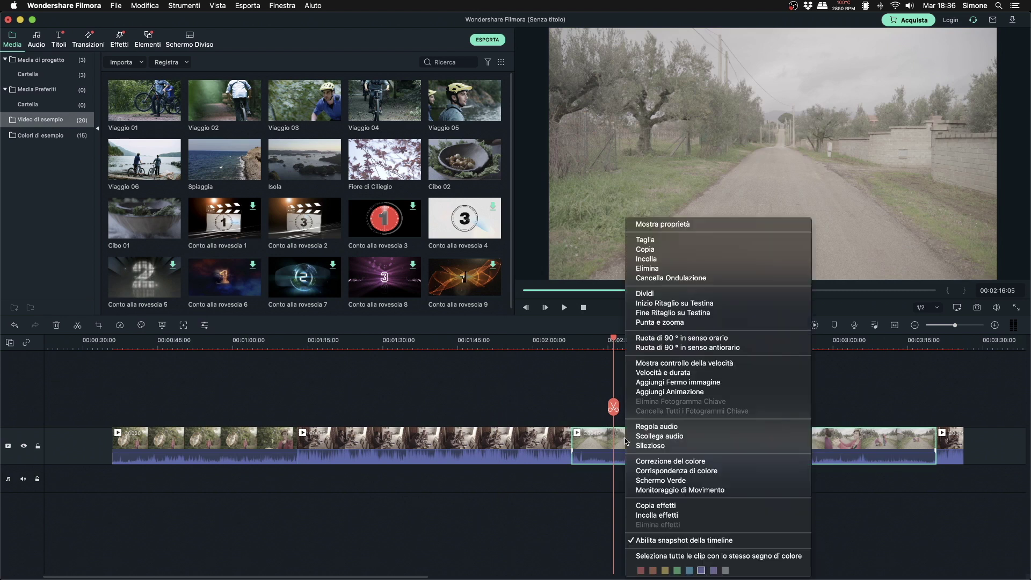
left_click(642, 517)
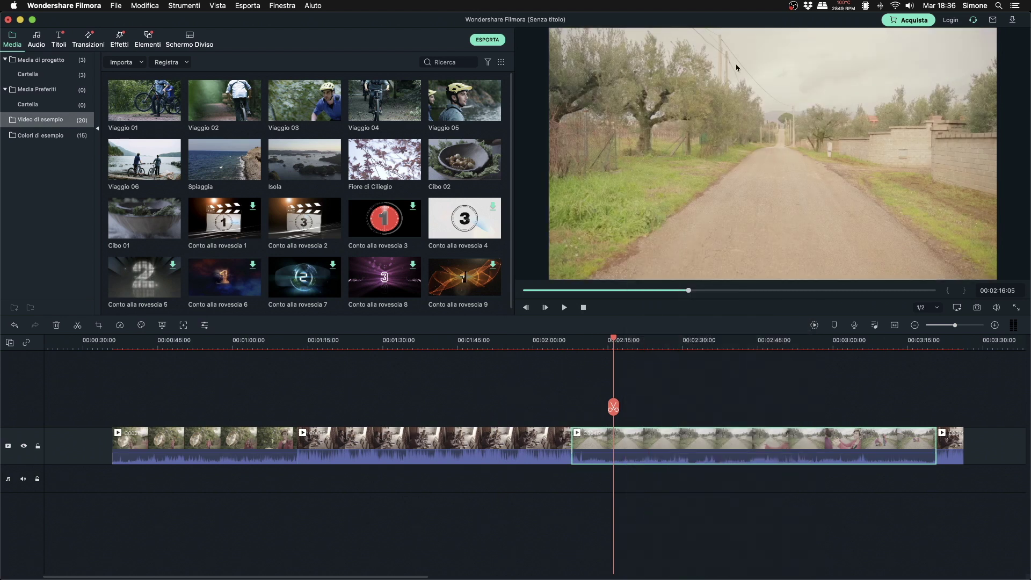